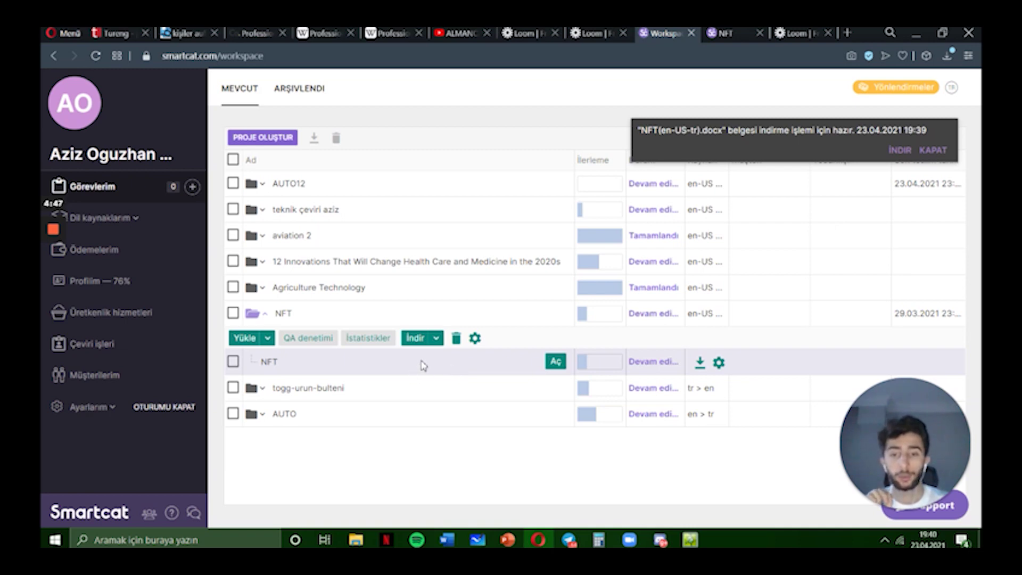
Select the NFT document inside the NFT project, open it in the translation editor, and dismiss the pending download notice
click(232, 362)
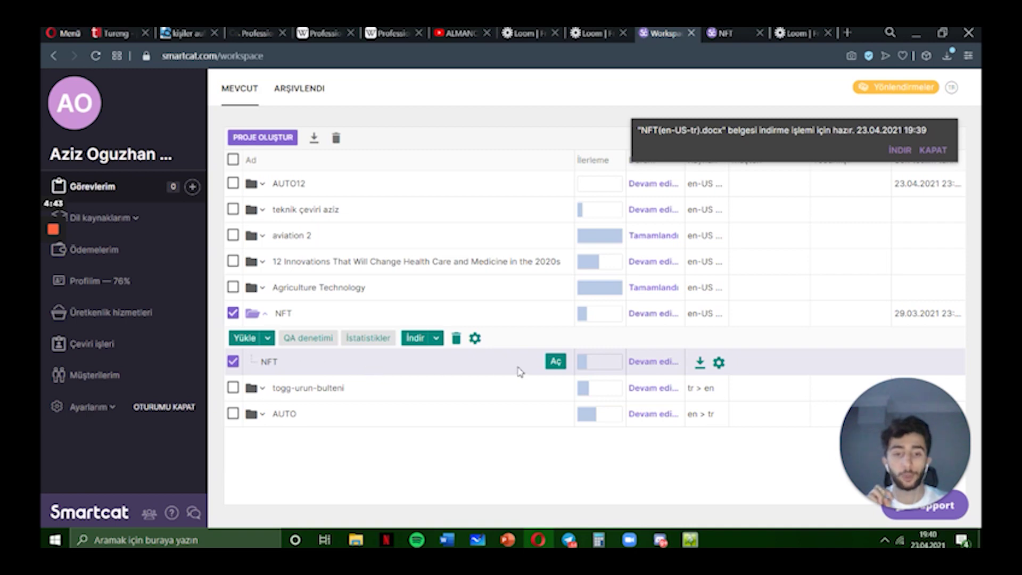
click(553, 361)
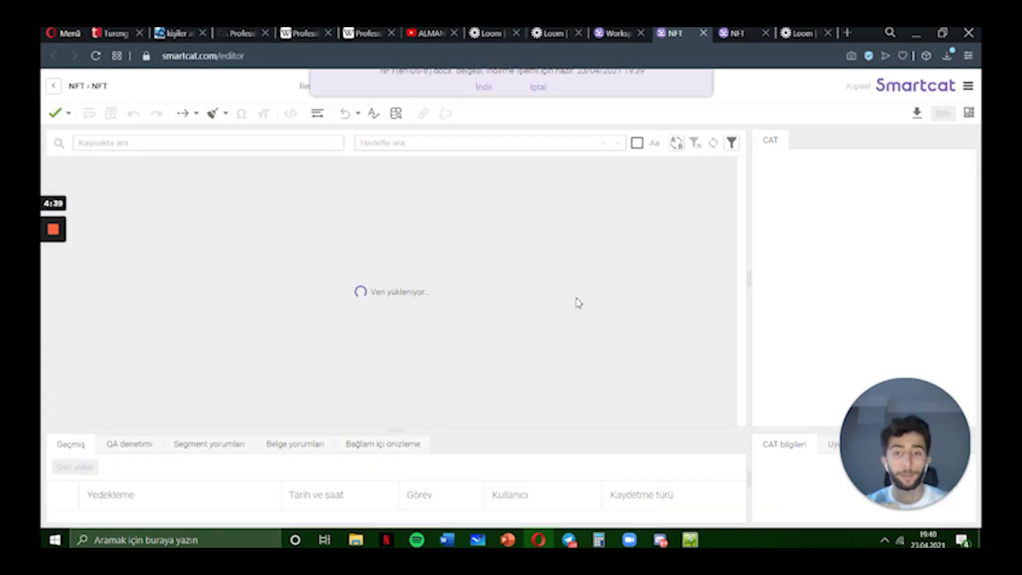
scroll(605, 223, up, 15)
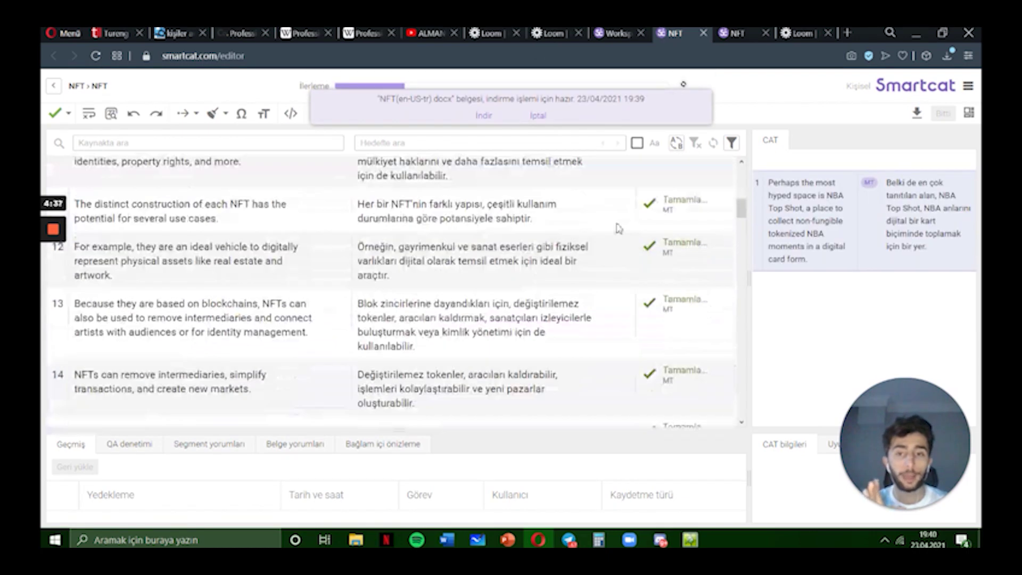
scroll(644, 233, up, 2)
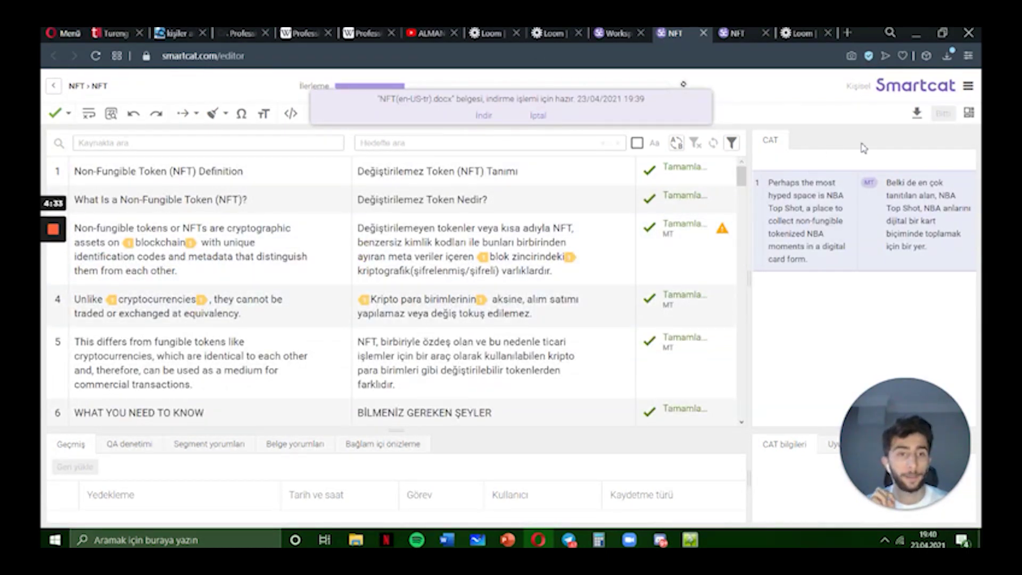
click(539, 115)
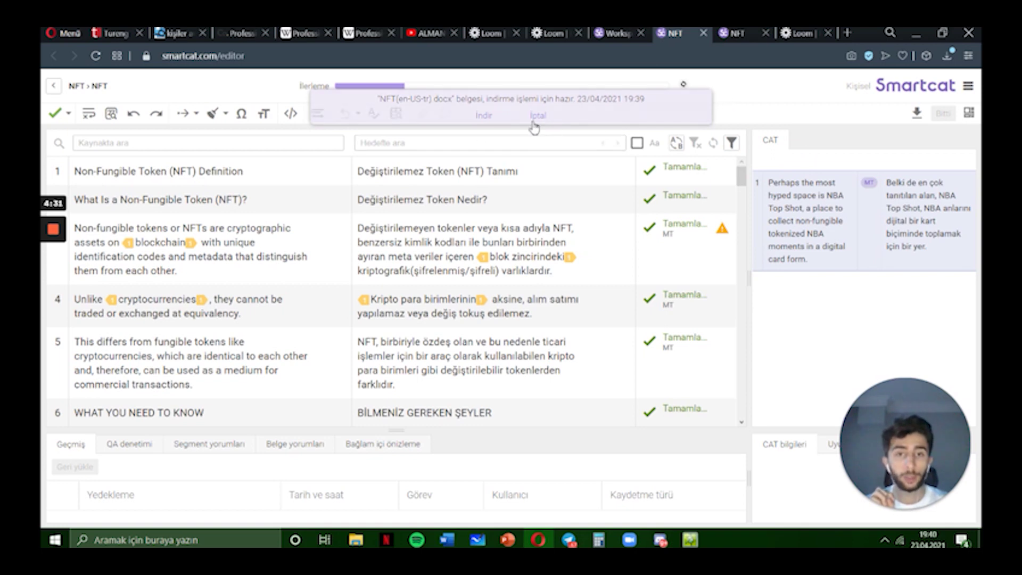
Export the NFT translation as a bilingual DOCX (İki dilli DOCX), download it and open the downloaded file in Word
click(916, 113)
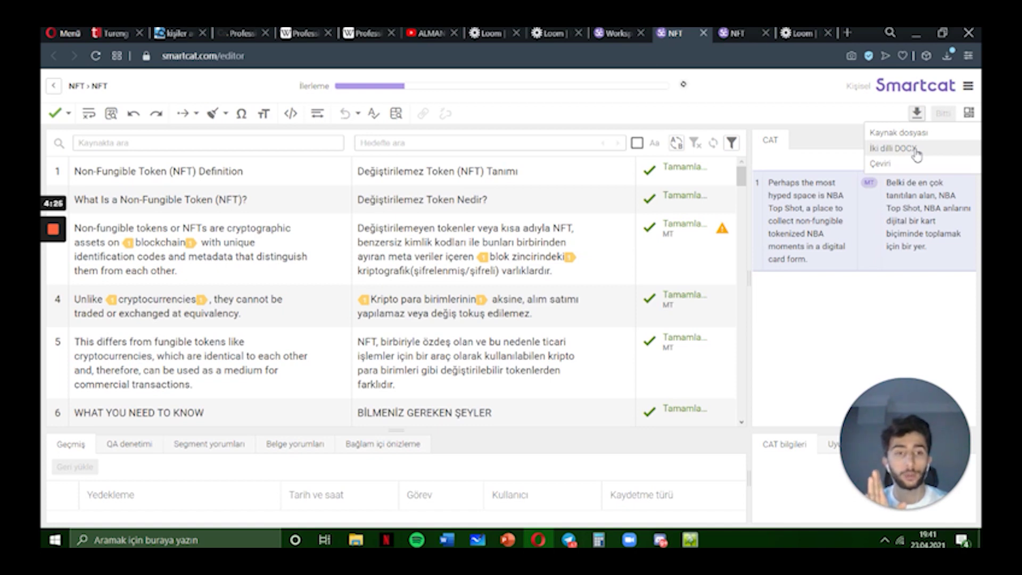
click(914, 151)
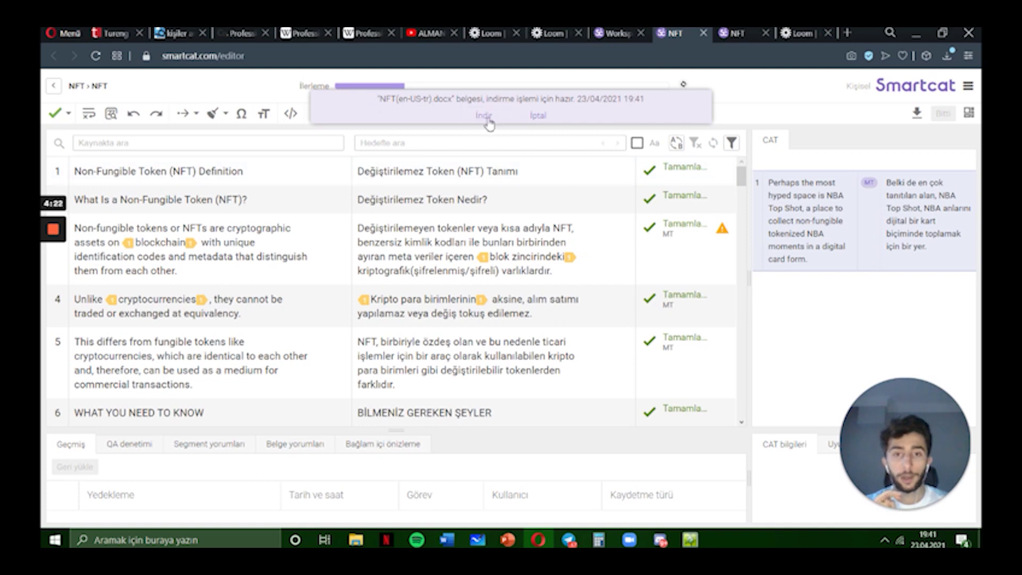
click(484, 119)
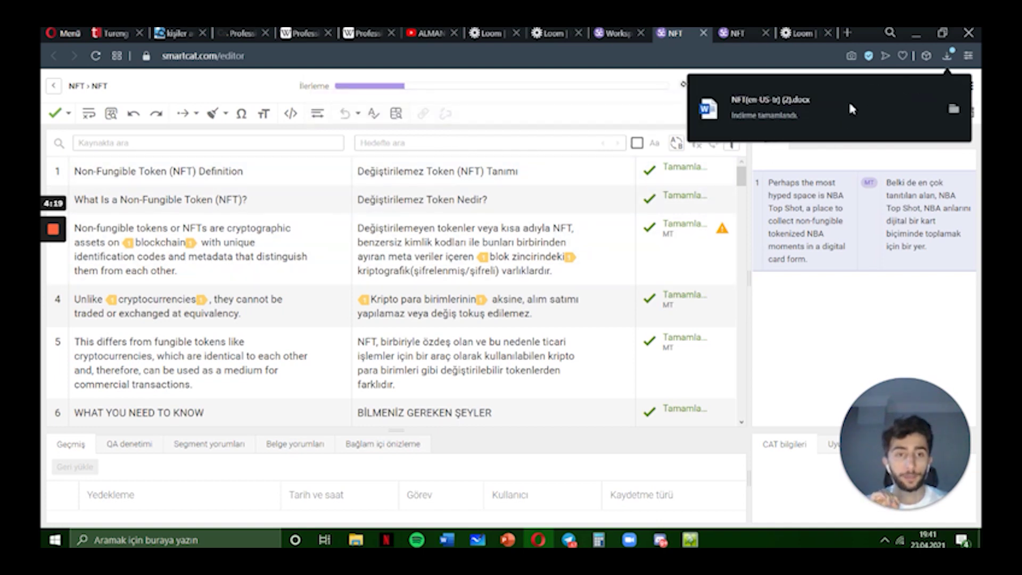
click(848, 107)
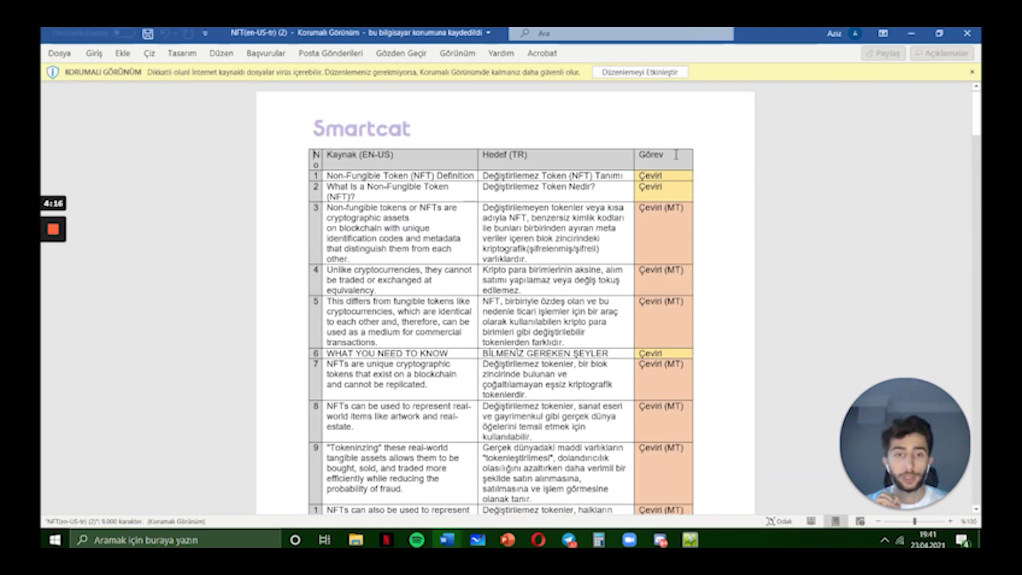
Enable editing for the protected document and delete the Görev column from the translation table
click(672, 146)
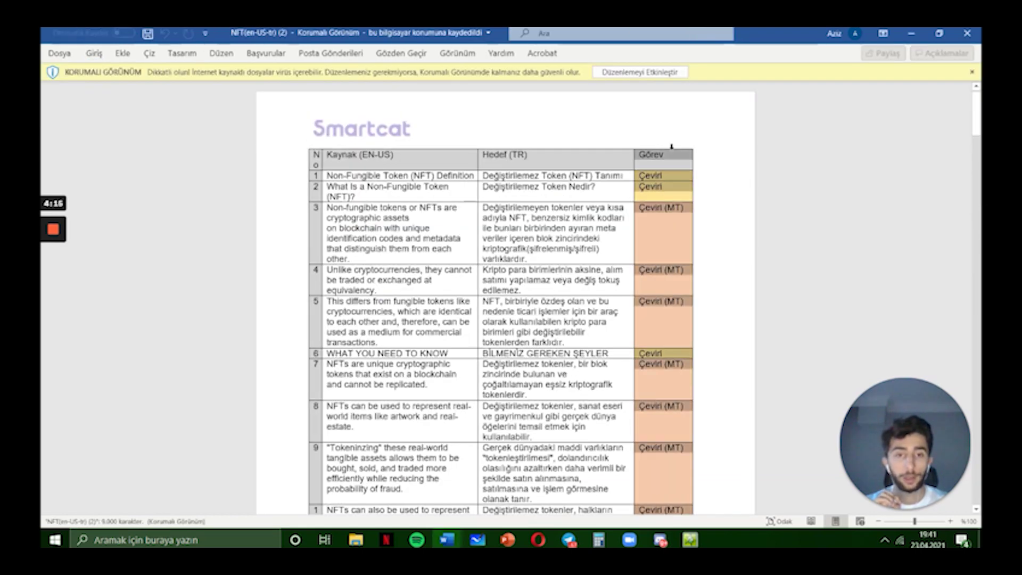
click(646, 72)
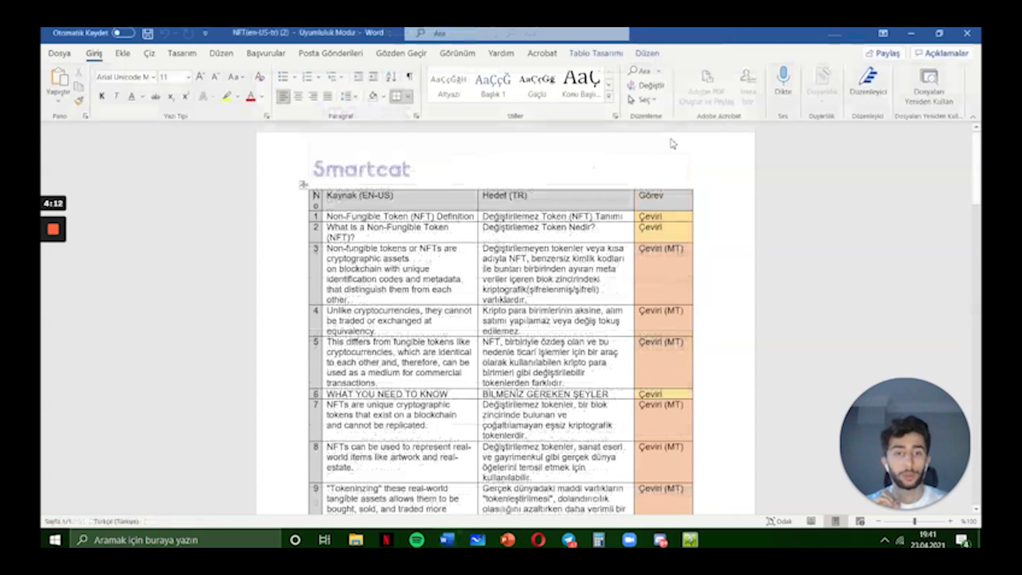
click(665, 186)
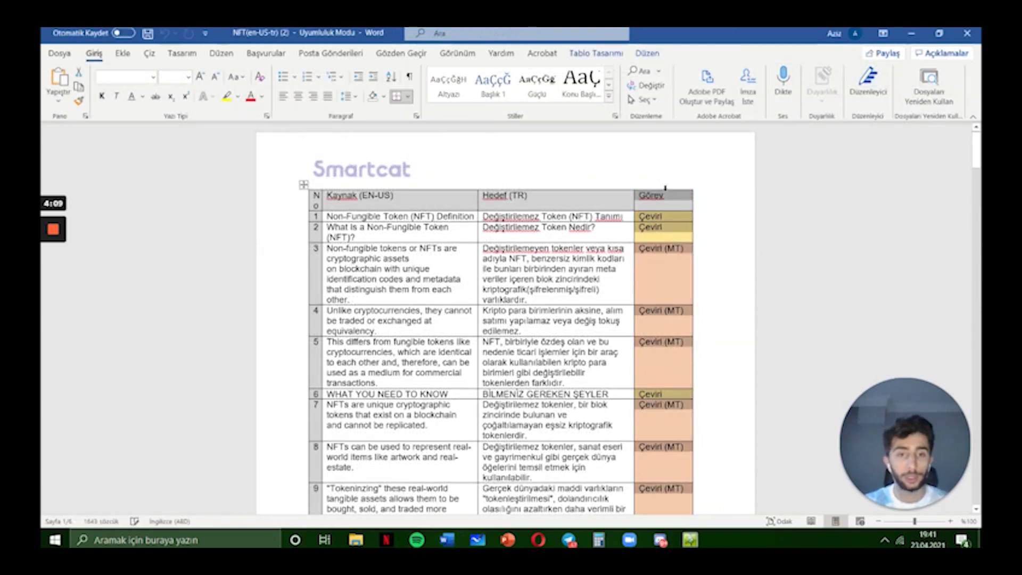
key(BackSpace)
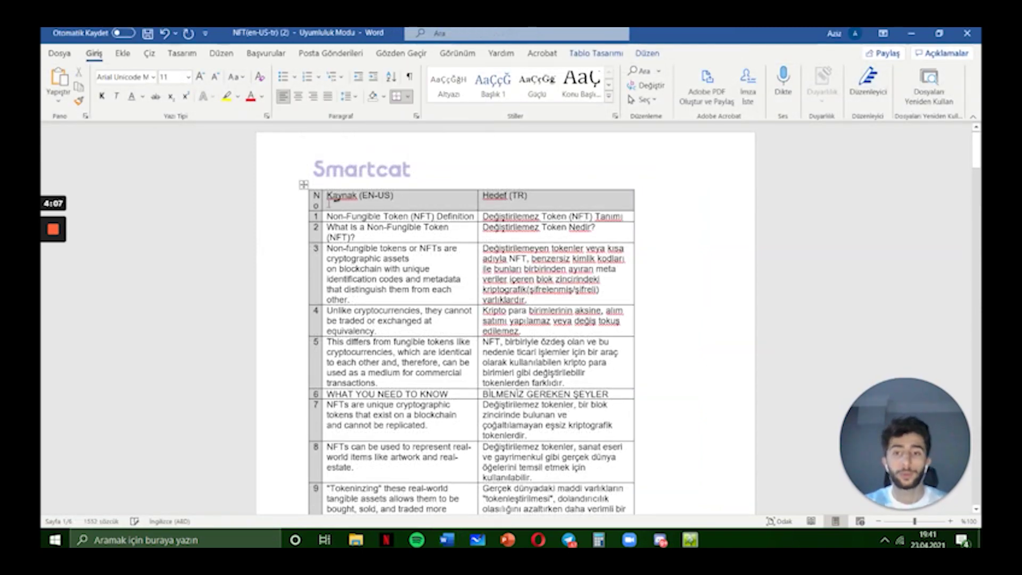
Delete the segment number column (No) from the translation table
click(320, 185)
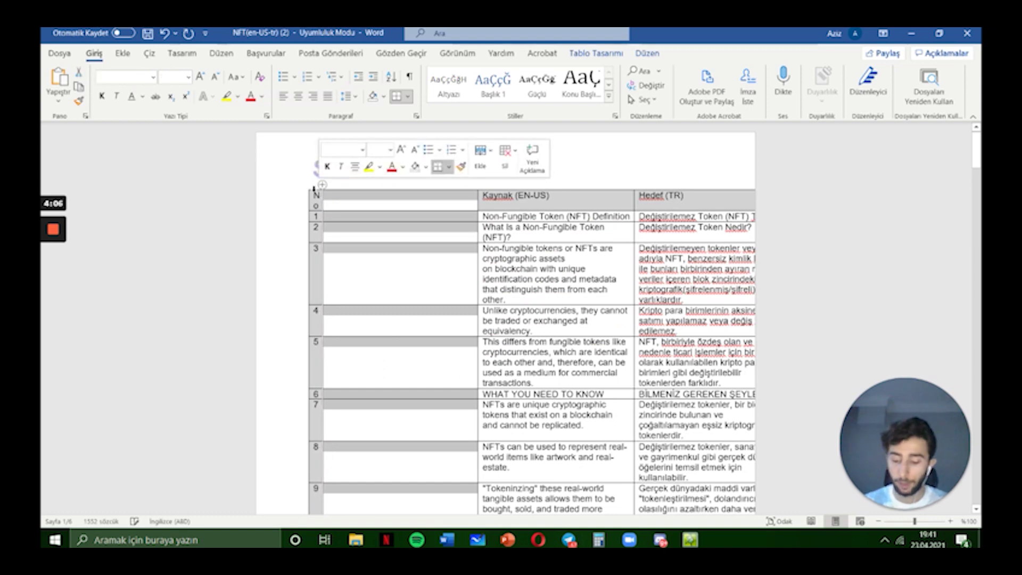
key(ctrl+z)
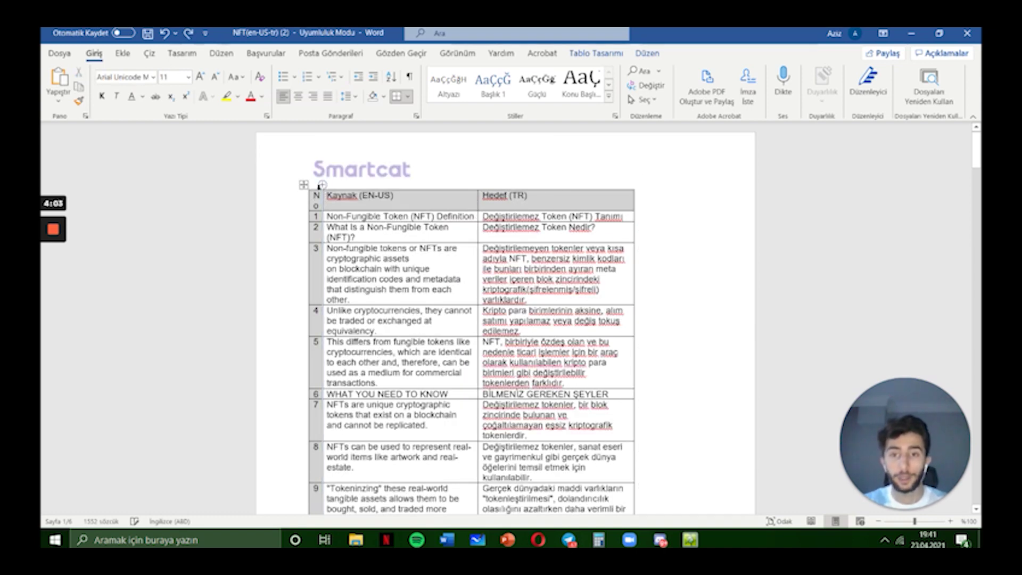
click(321, 185)
key(BackSpace)
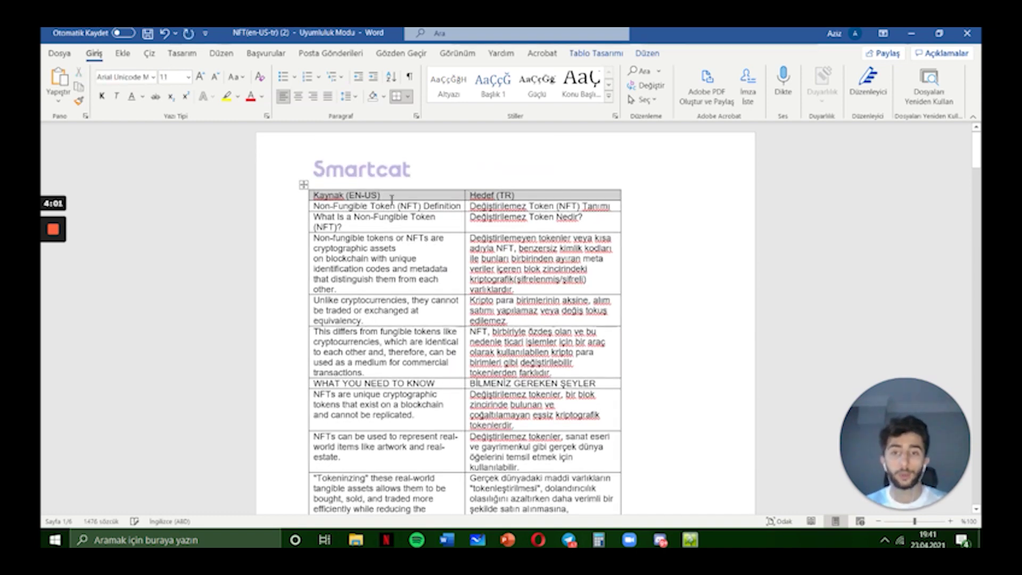
triple_click(394, 195)
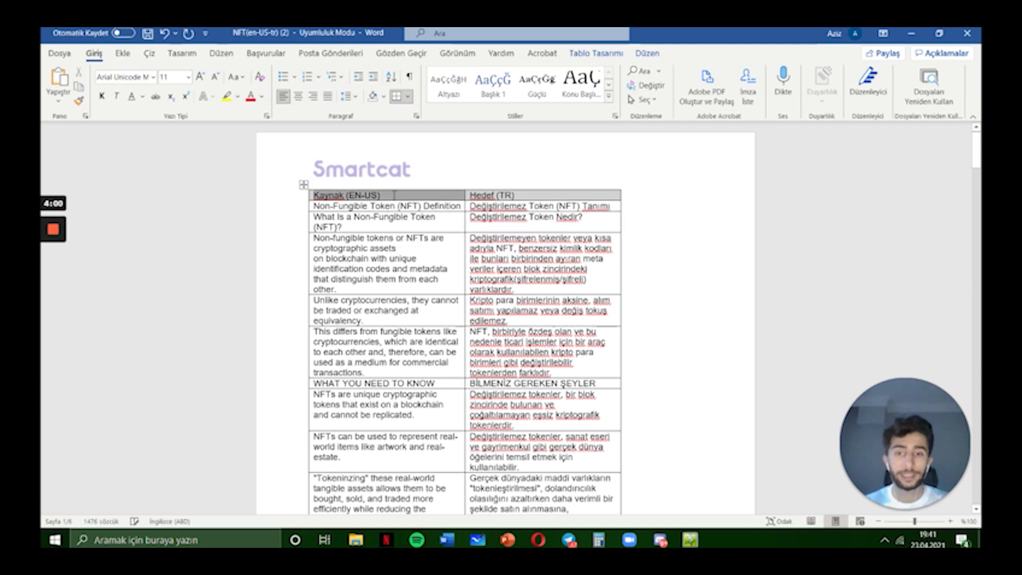
click(394, 195)
text(en)
drag(397, 196, 355, 208)
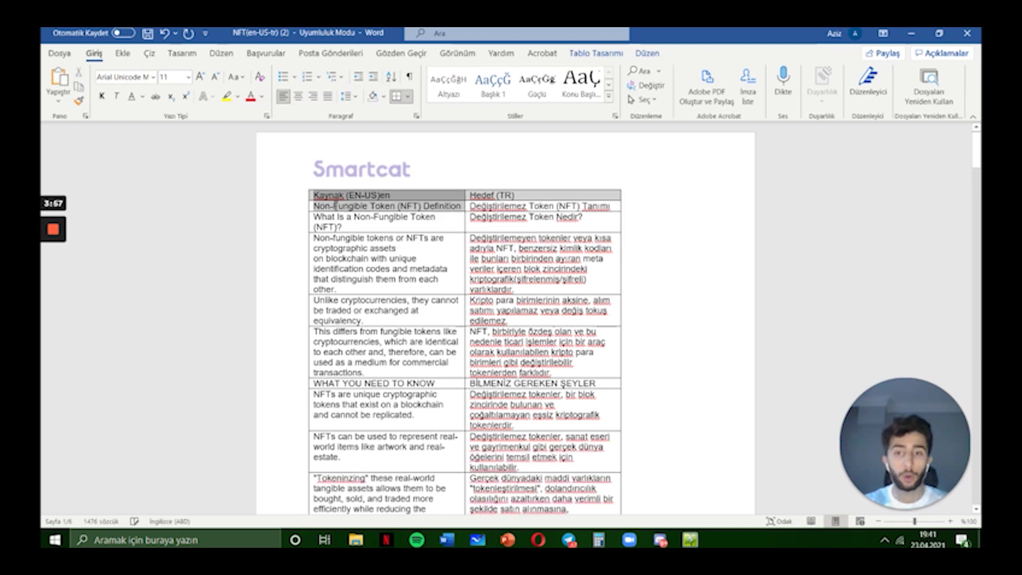
key(BackSpace)
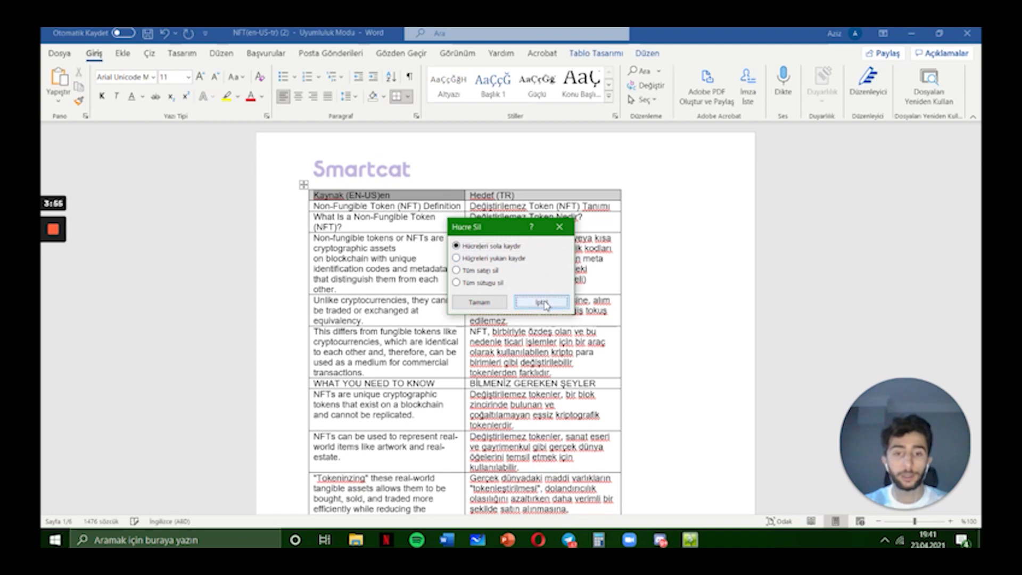
click(542, 302)
Replace the table headers "Kaynak (EN-US)" and "Hedef (TR)" with the language codes "en" and "tr"
click(400, 195)
key(BackSpace)
key(ctrl+BackSpace)
key(ctrl+BackSpace)
key(ctrl+BackSpace)
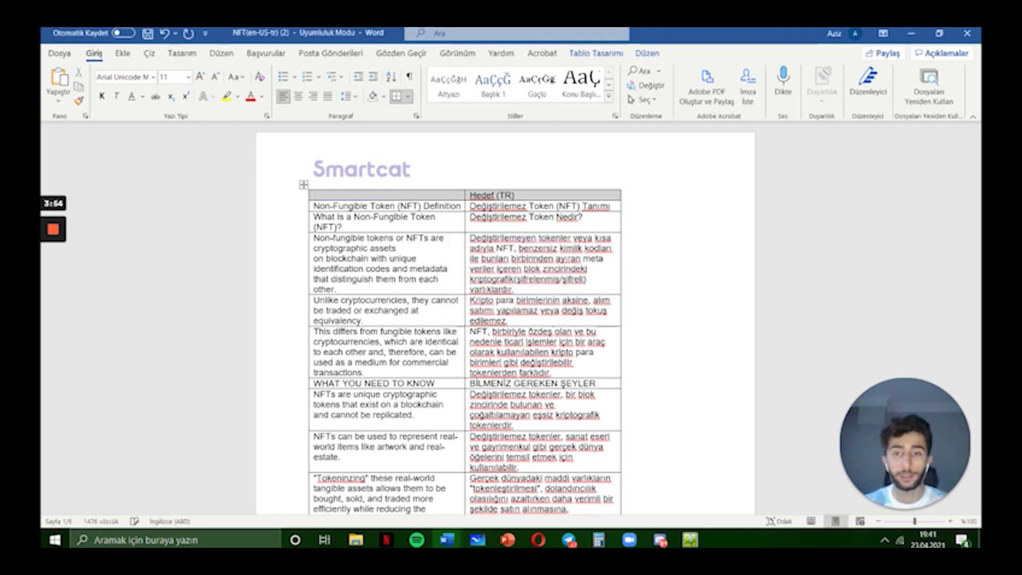
text(en)
click(537, 199)
key(BackSpace)
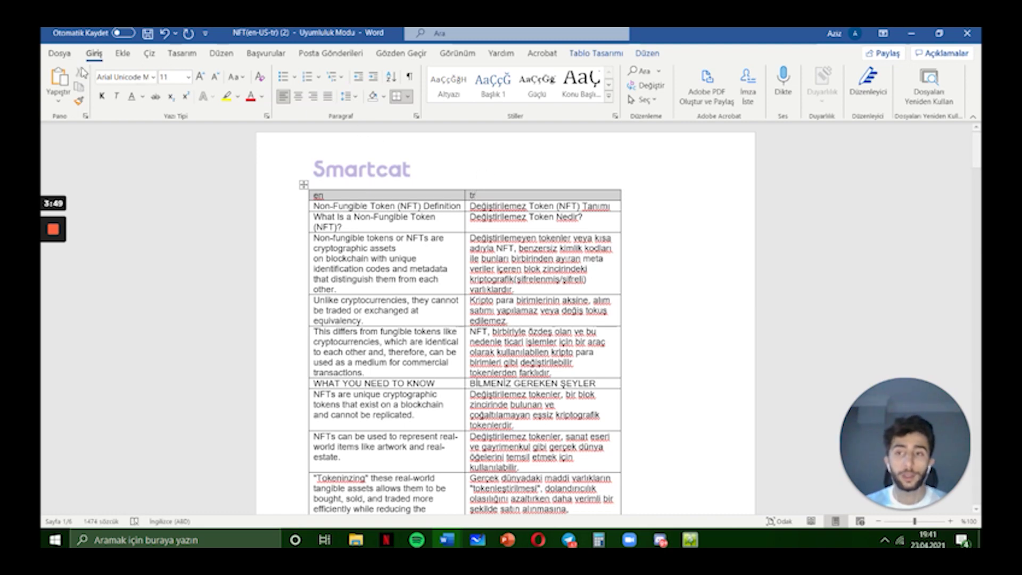
Save a copy of the edited document to the desktop (Masaüstü) as Word document "NFT(en-US-tr) (2)"
click(59, 53)
click(108, 219)
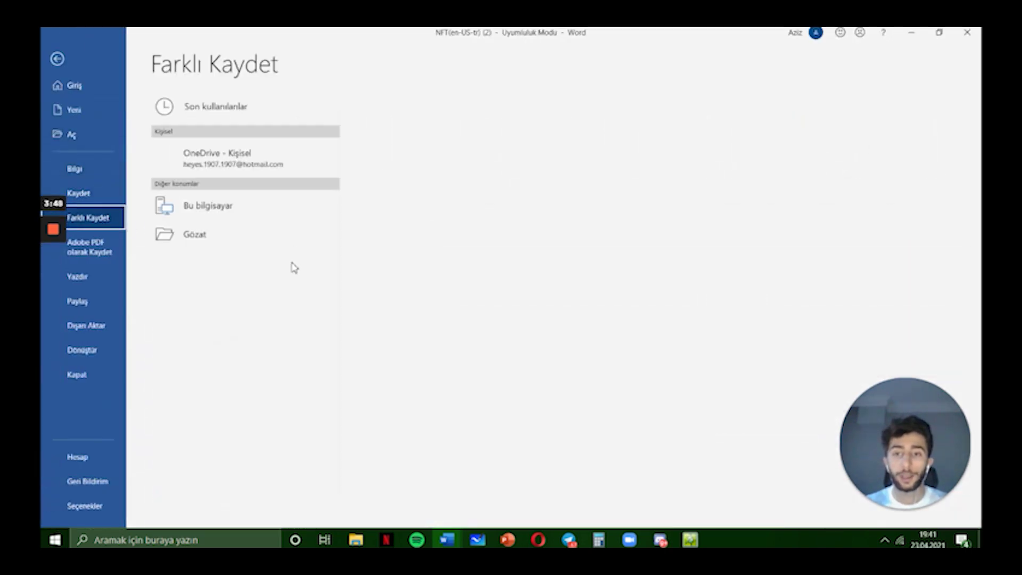
click(207, 236)
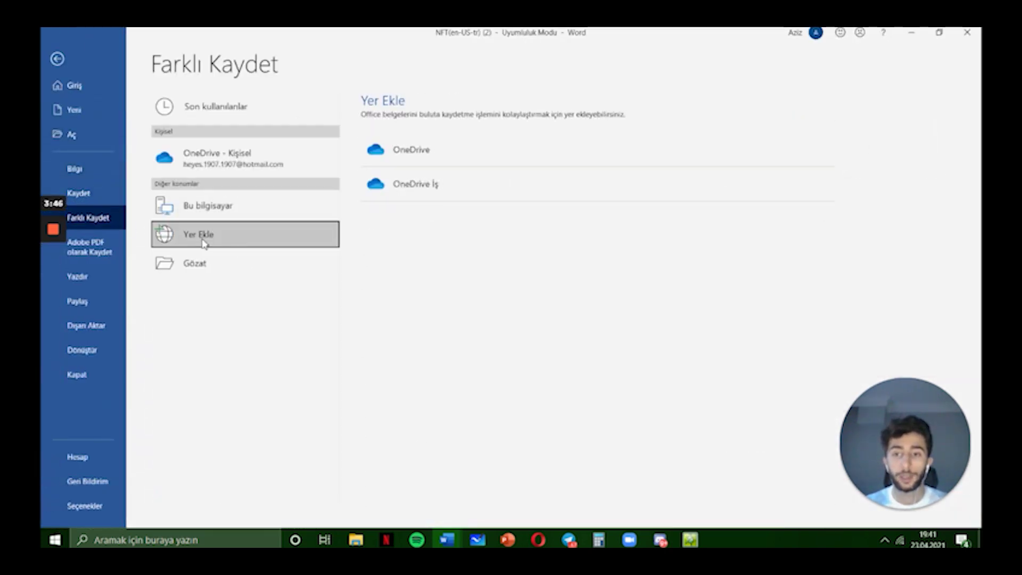
click(241, 260)
scroll(104, 136, up, 3)
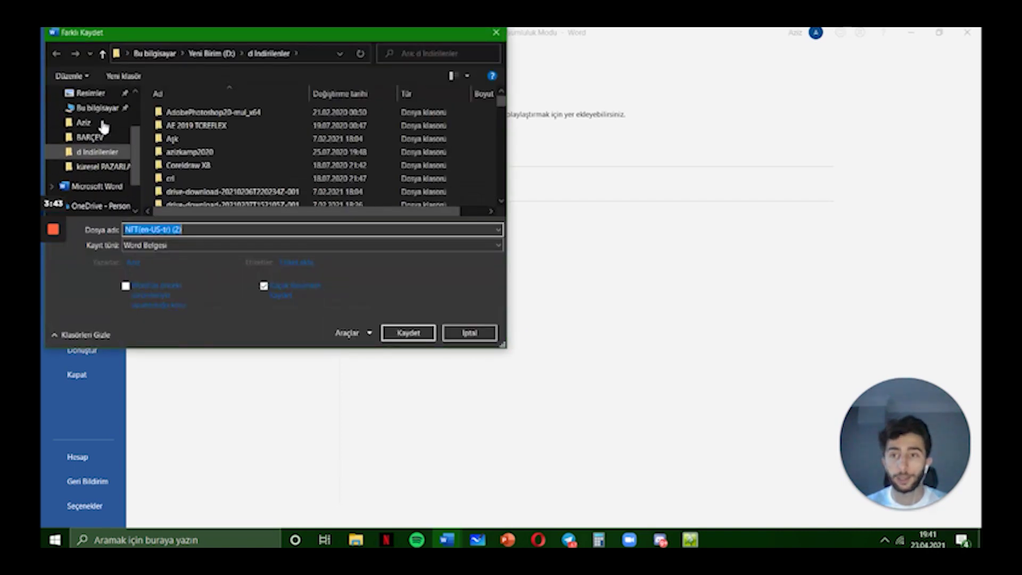
click(94, 94)
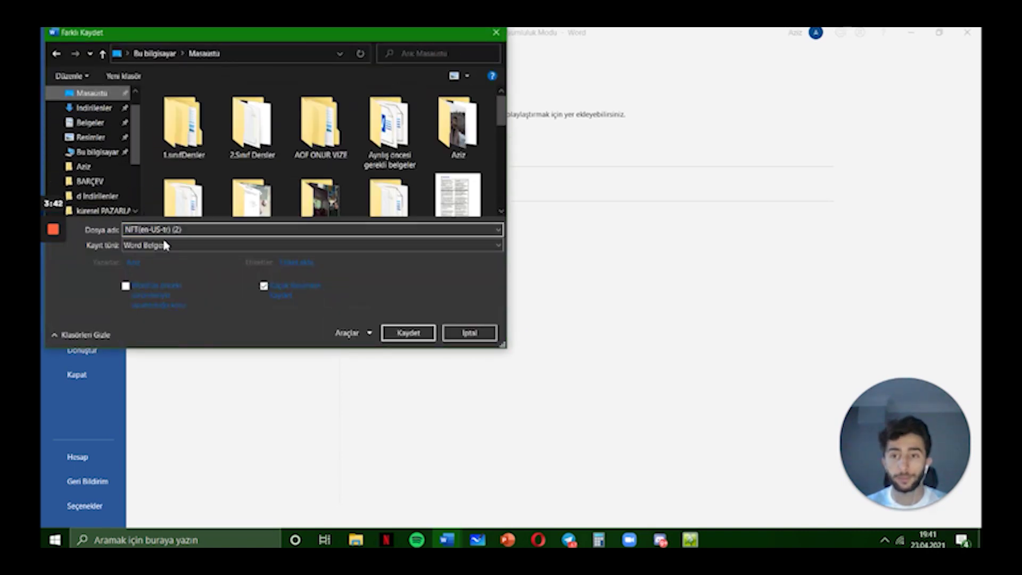
click(215, 230)
click(423, 335)
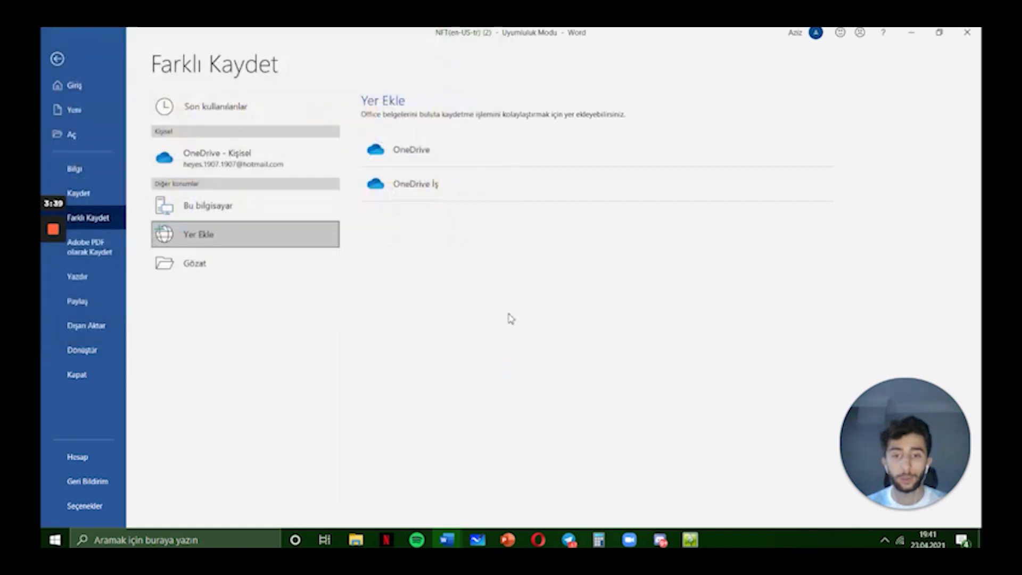
click(554, 311)
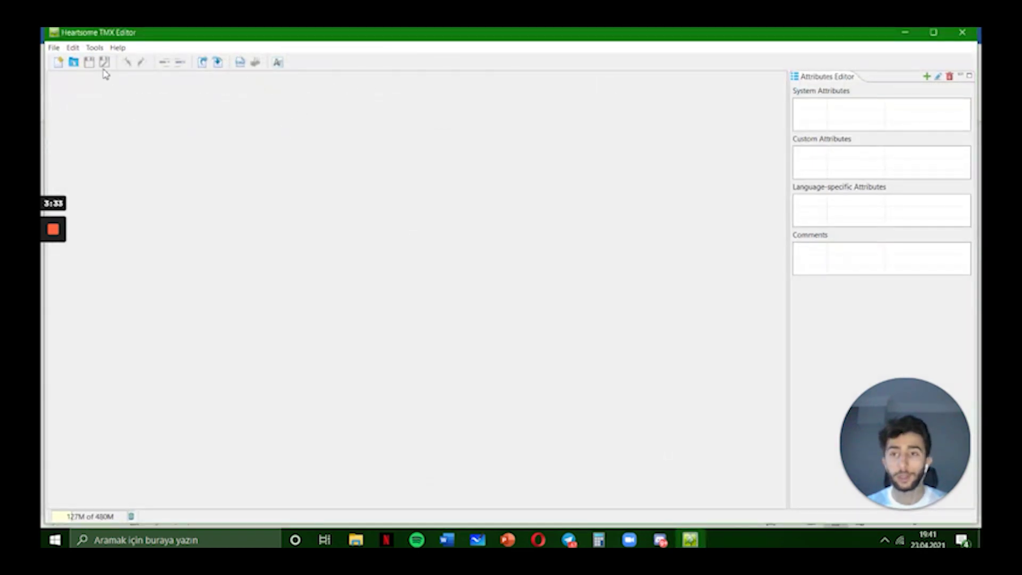
In Heartsome TMX Editor, start a Convert to TMX conversion and choose "NFT(en-US-tr) (2).docx" from the desktop as source file
click(94, 47)
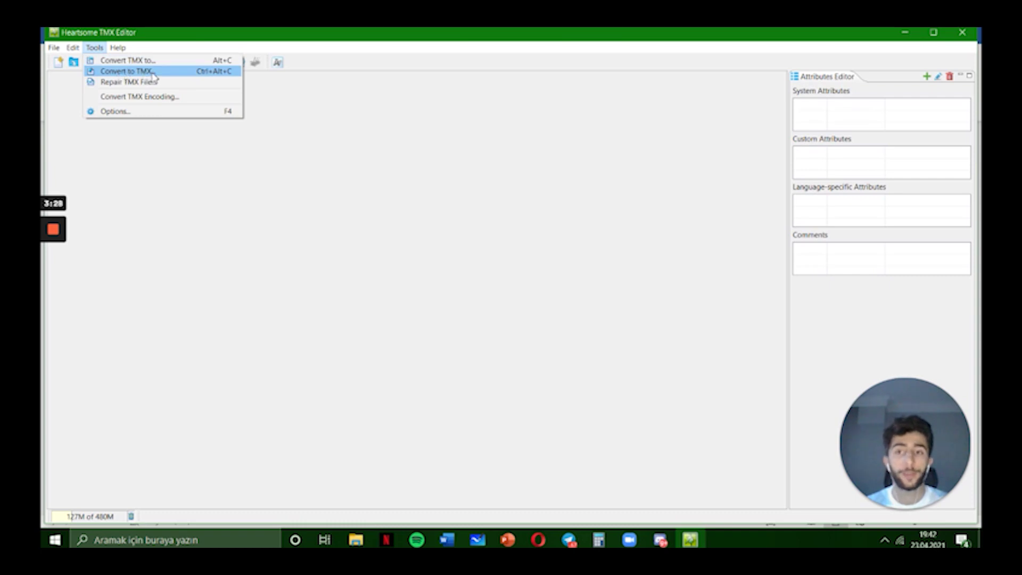
click(126, 71)
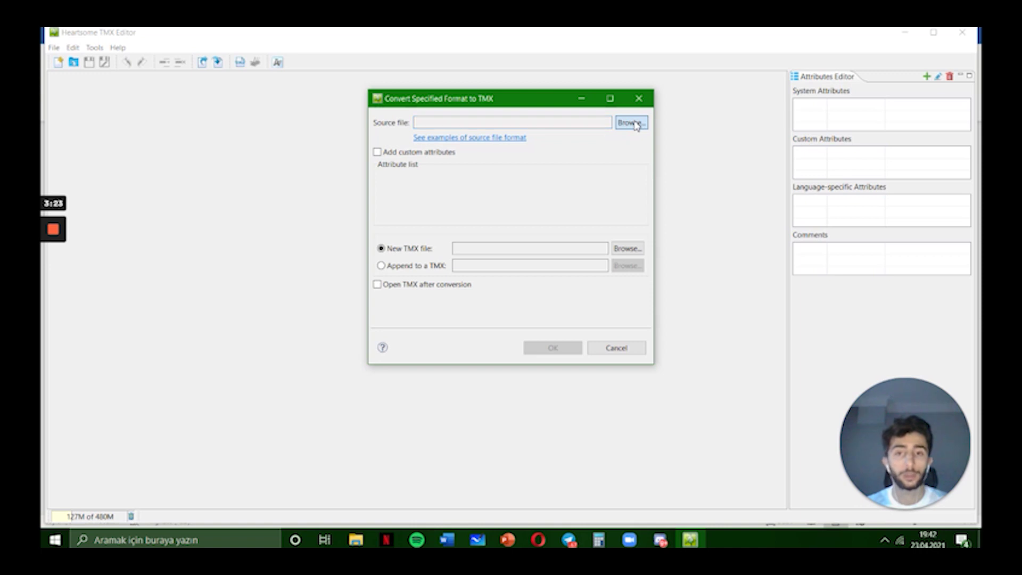
click(630, 123)
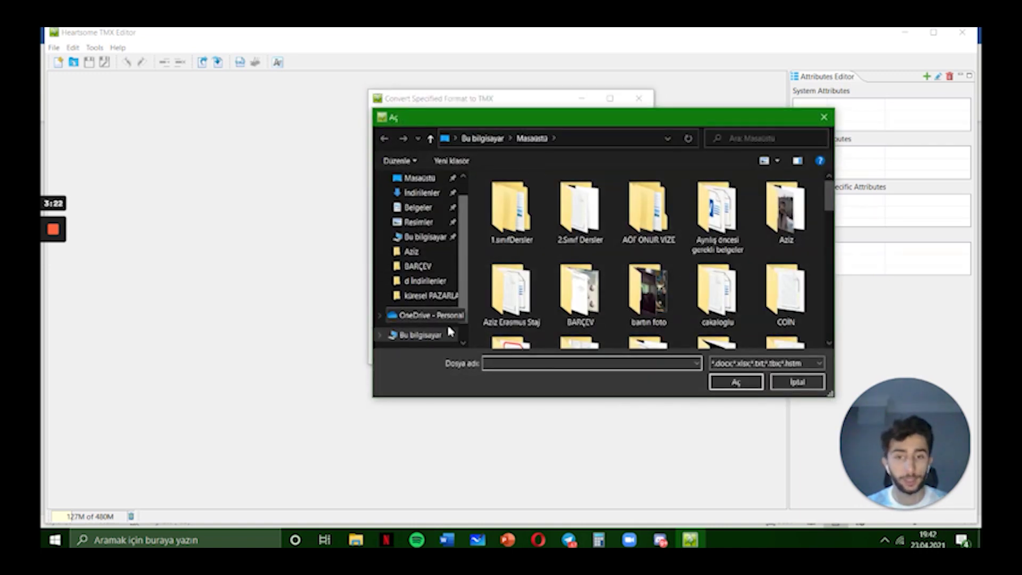
click(420, 178)
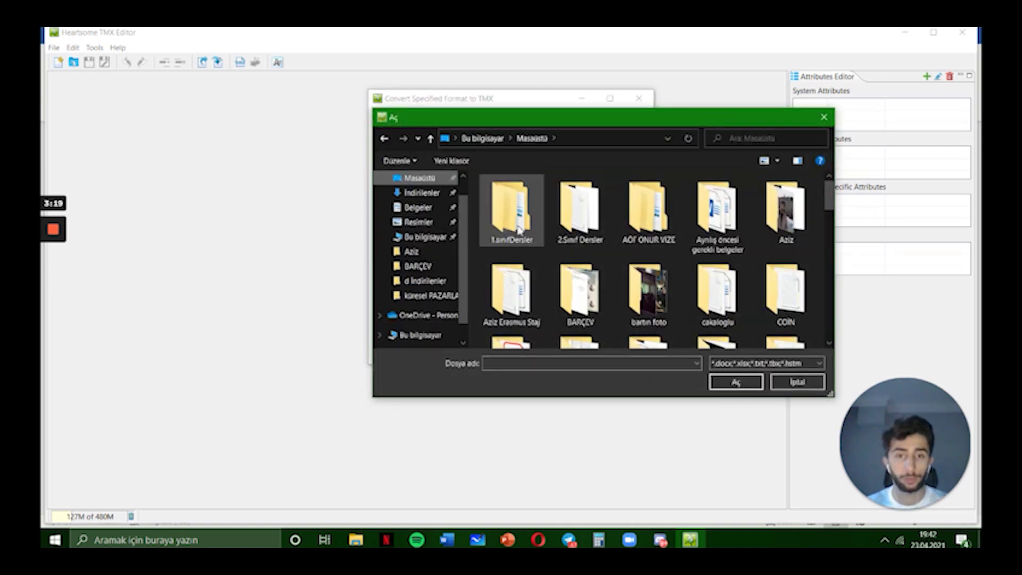
scroll(547, 221, down, 10)
click(580, 205)
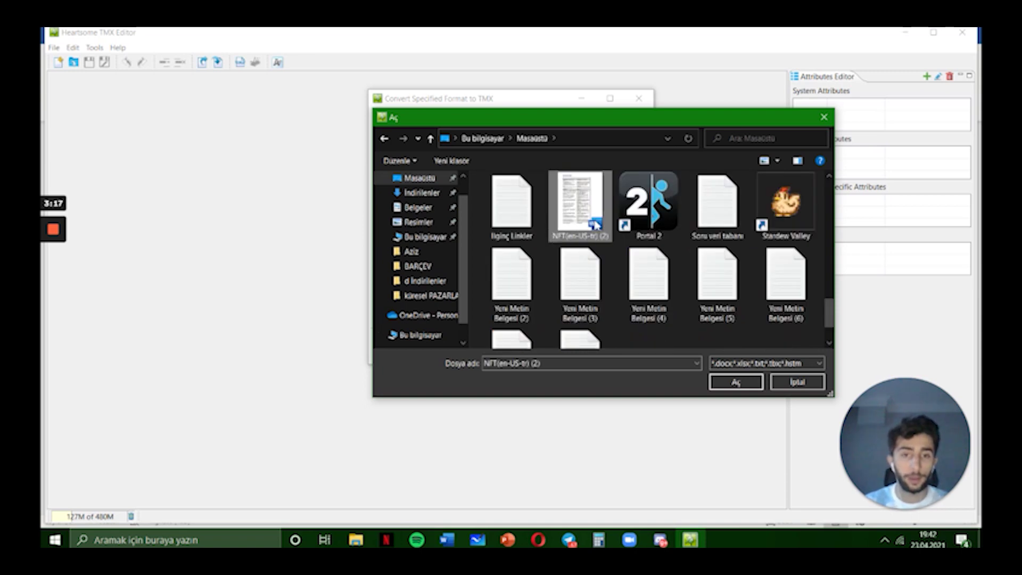
click(734, 382)
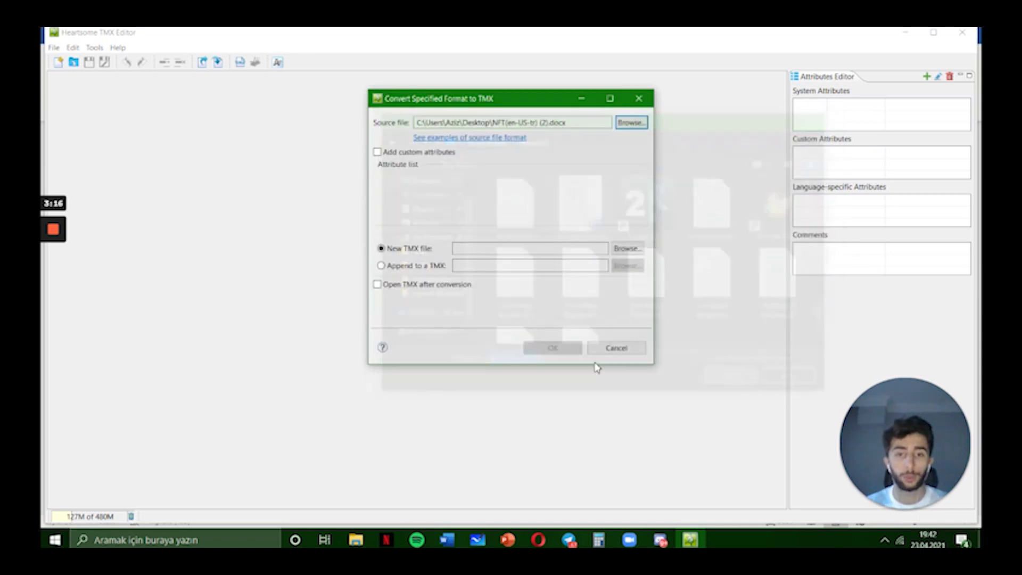
Set the desktop (Masaüstü) as the destination of the new TMX file and run the conversion
click(481, 248)
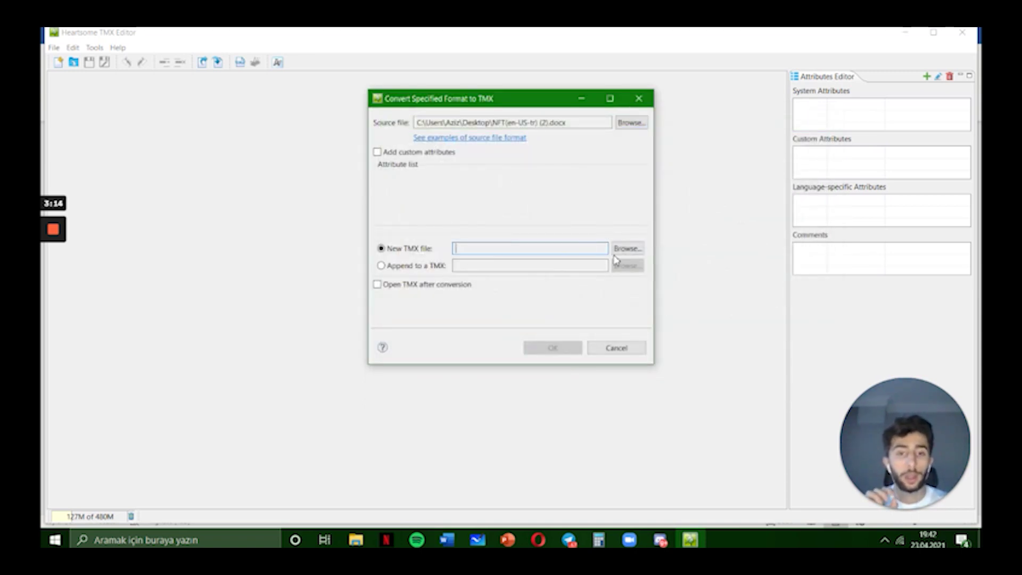
click(627, 248)
click(458, 248)
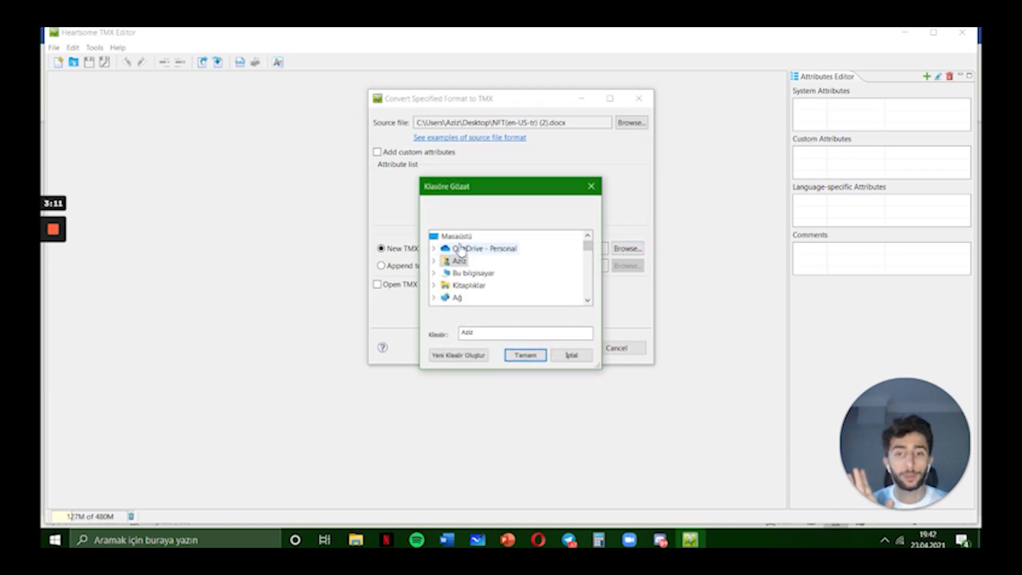
click(434, 248)
click(456, 235)
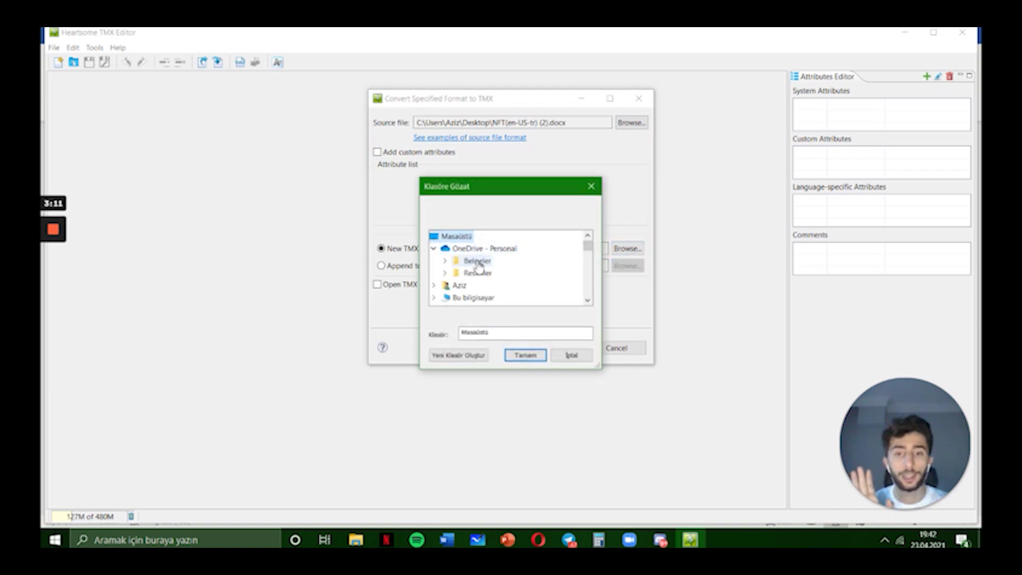
click(526, 355)
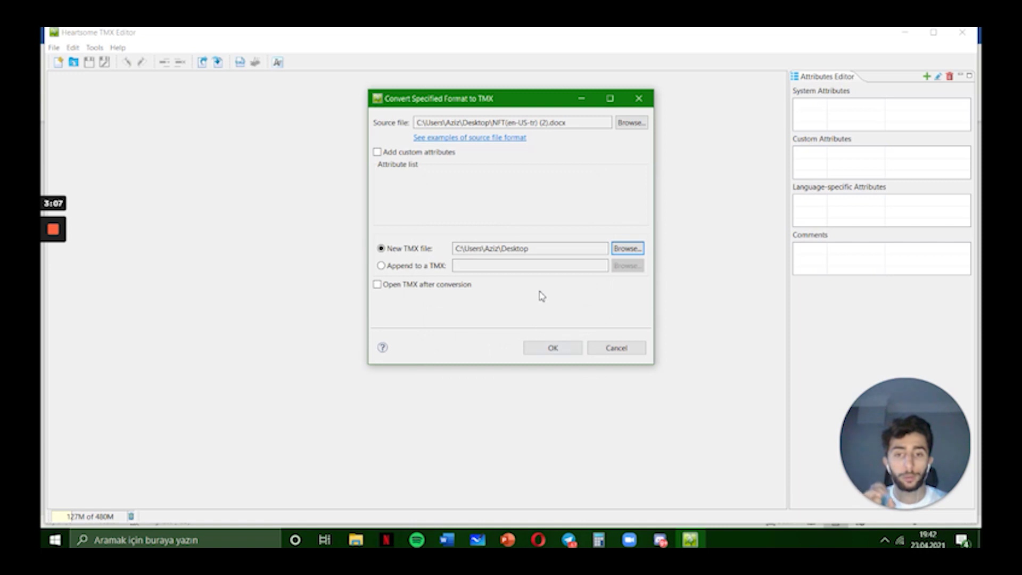
click(553, 349)
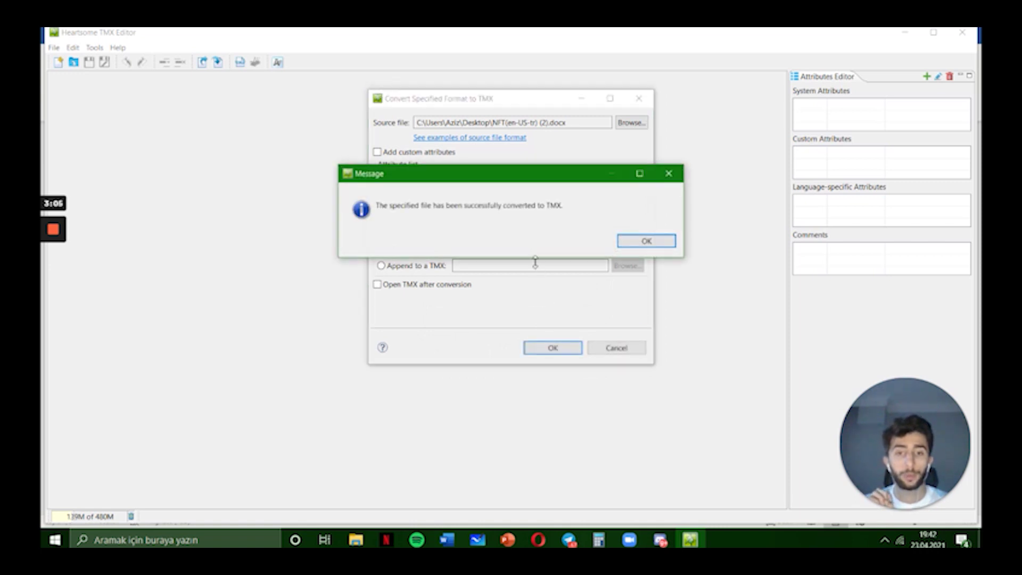
click(648, 242)
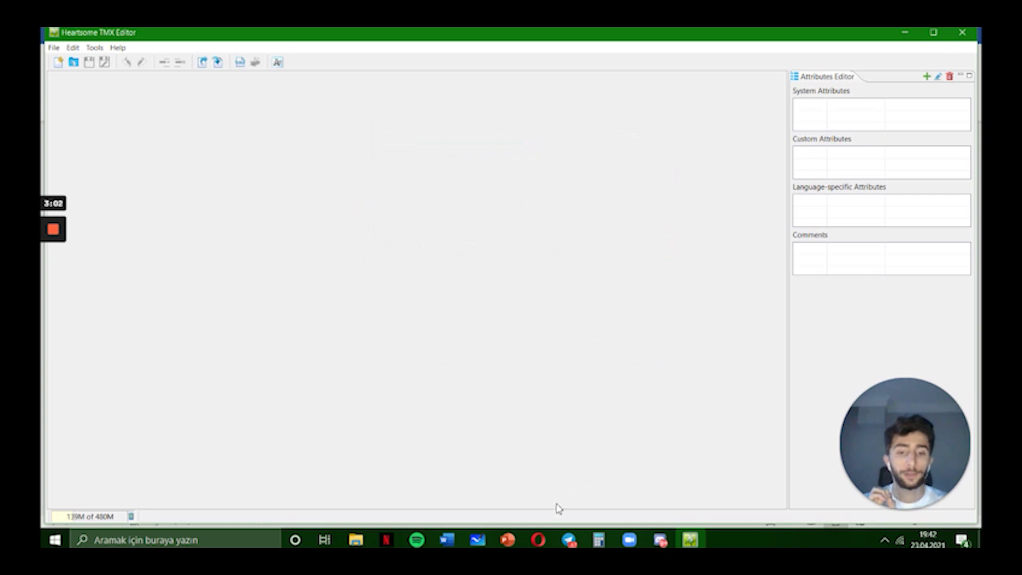
Switch to the Smartcat workspace in Opera and create a new project with the document "NFT(en-US-tr) (1)" from D:'s "d İndirilenler" folder
click(538, 540)
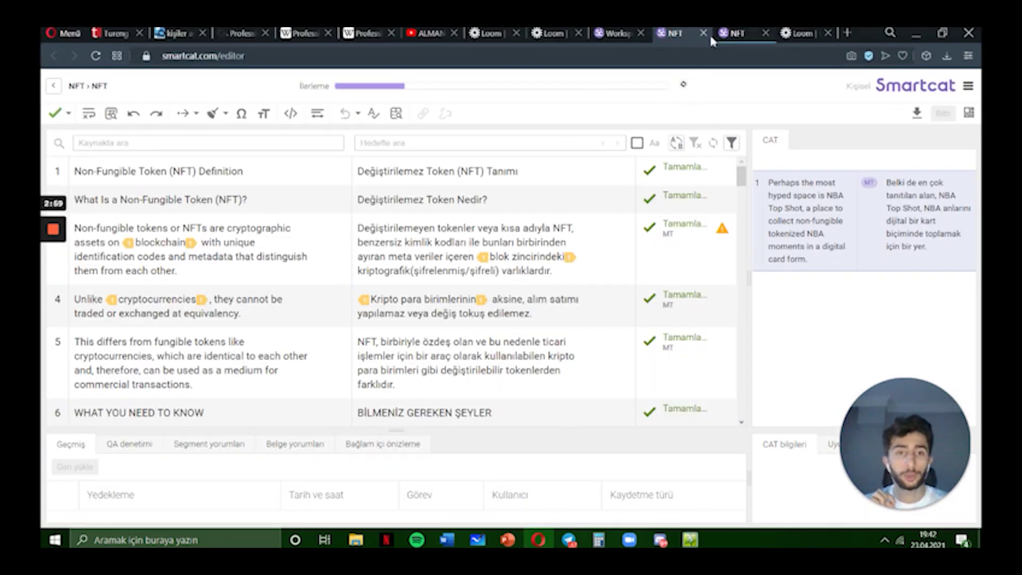
click(617, 33)
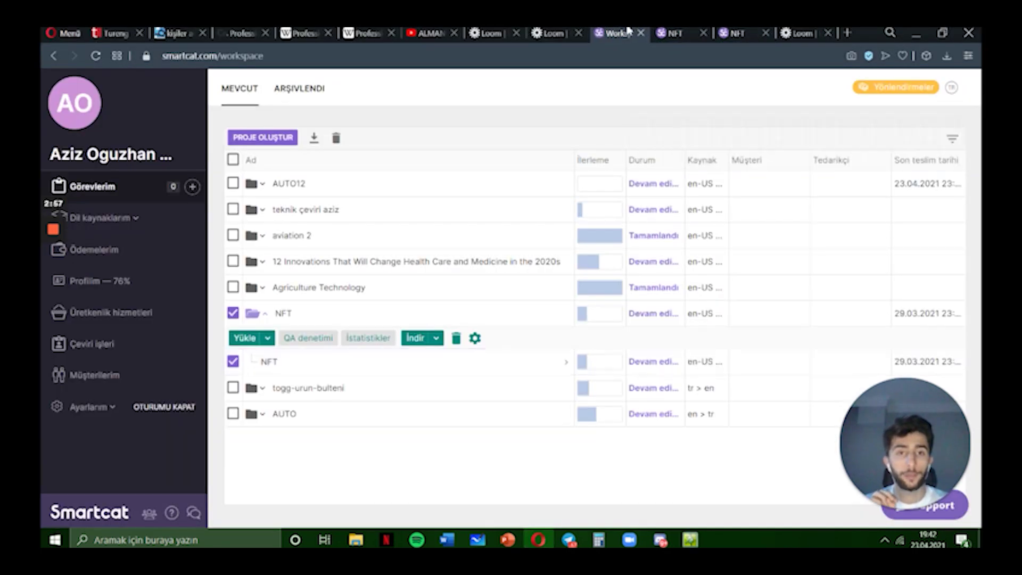
click(274, 139)
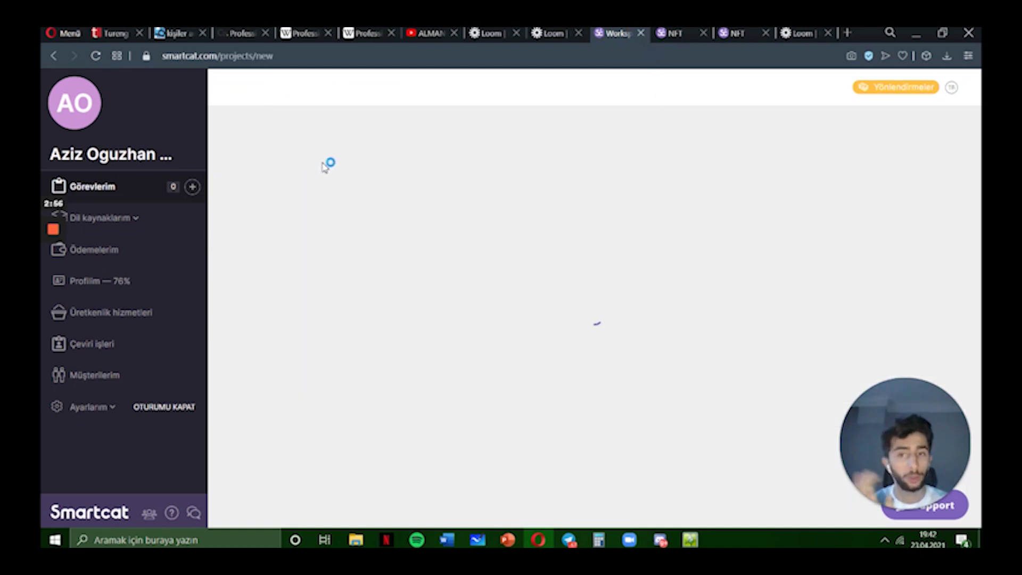
click(596, 396)
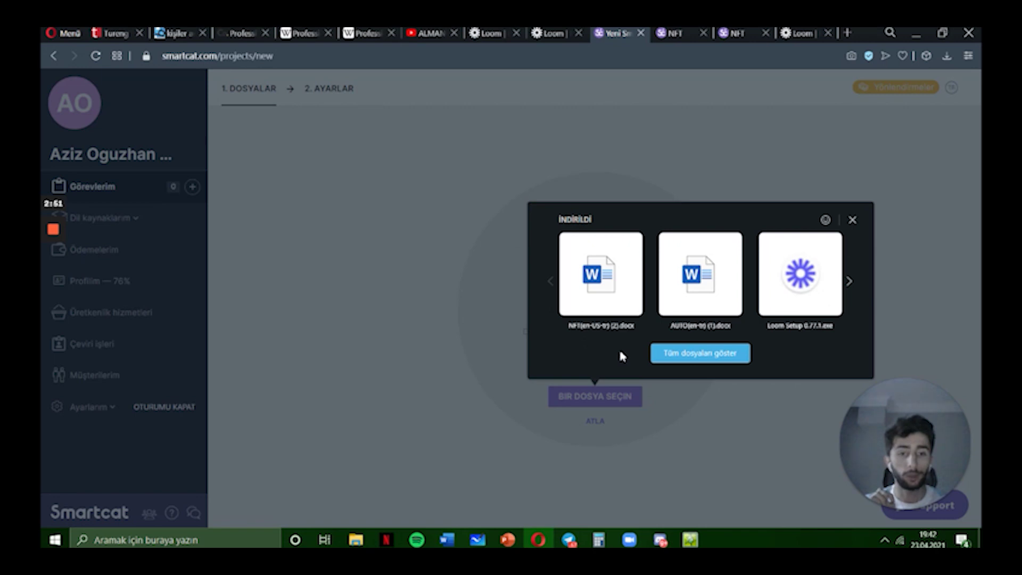
click(675, 355)
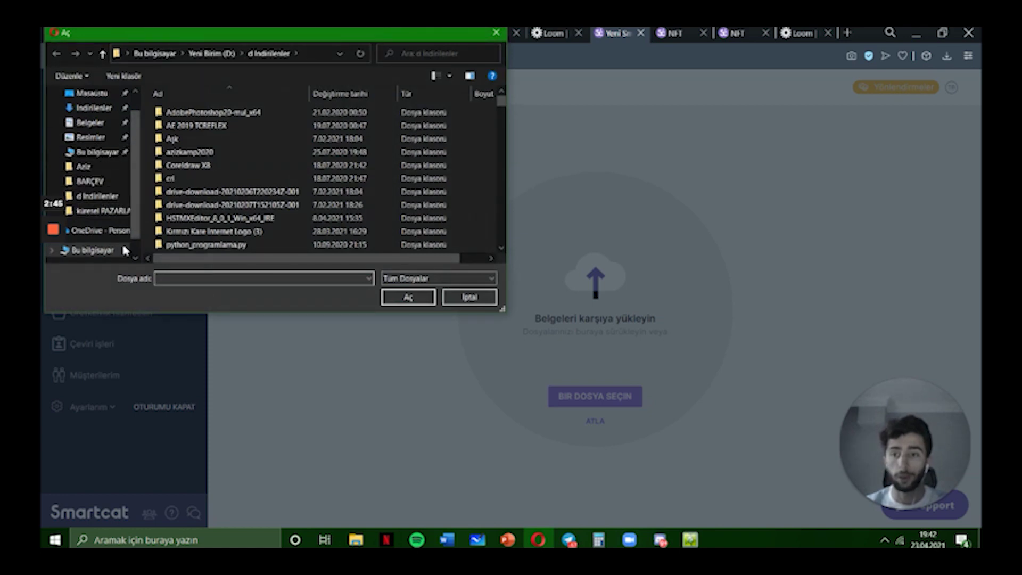
click(124, 250)
double_click(371, 248)
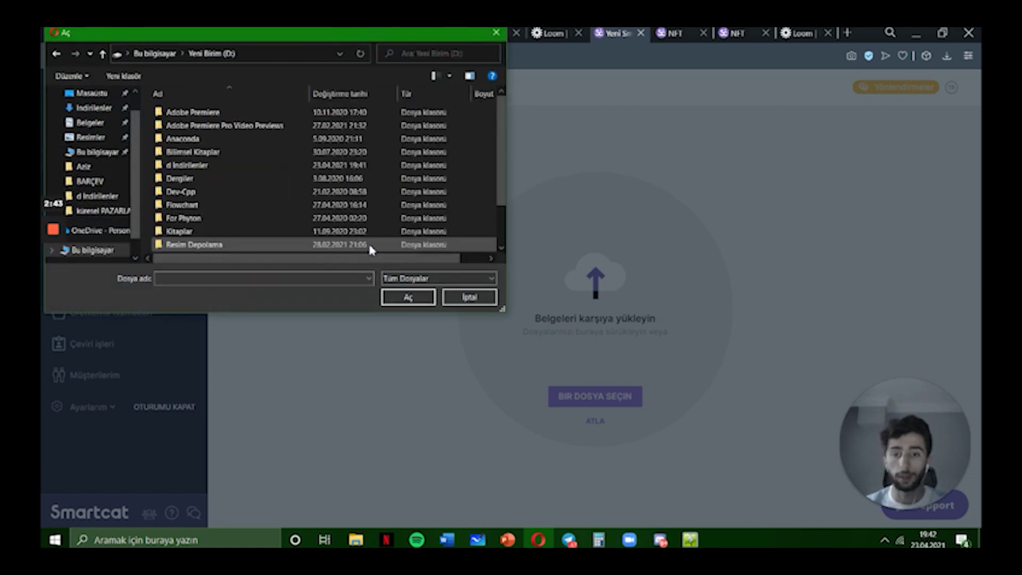
double_click(212, 166)
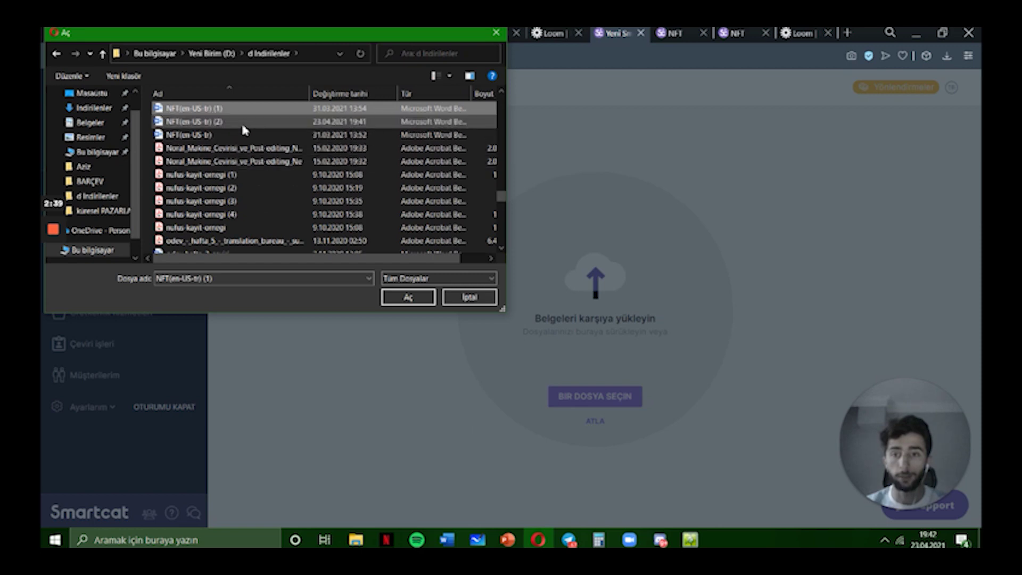
click(431, 296)
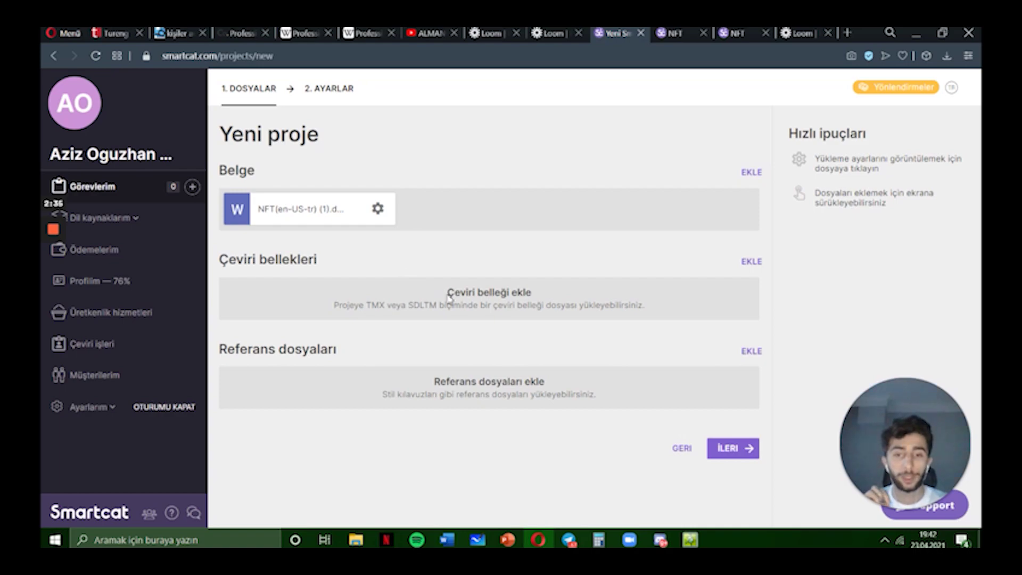
Add the converted TMX file "NFT(en-US-tr) (2)" from the desktop to the new project's translation memories (Çeviri bellekleri)
click(538, 539)
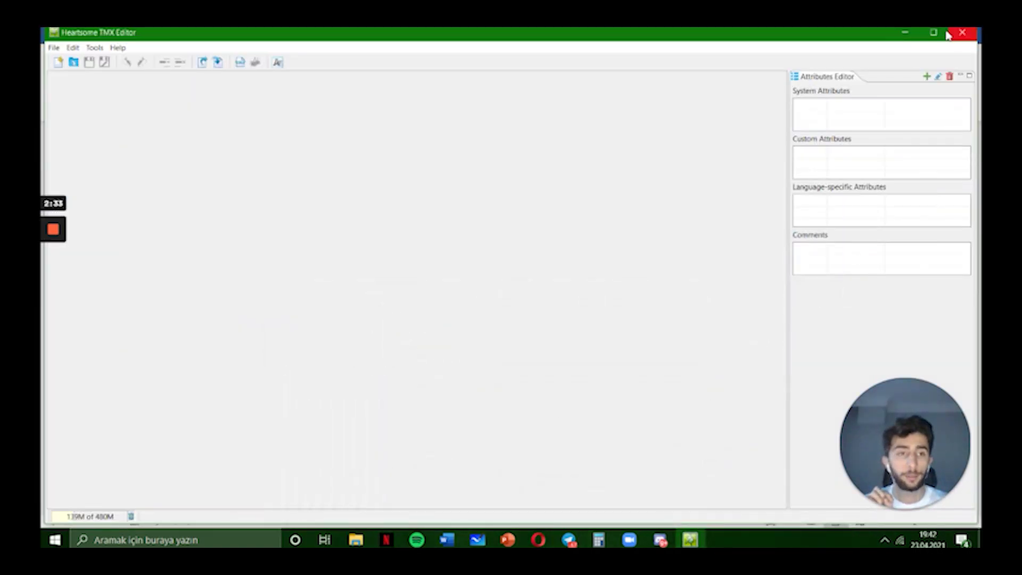
click(907, 32)
click(907, 33)
click(907, 33)
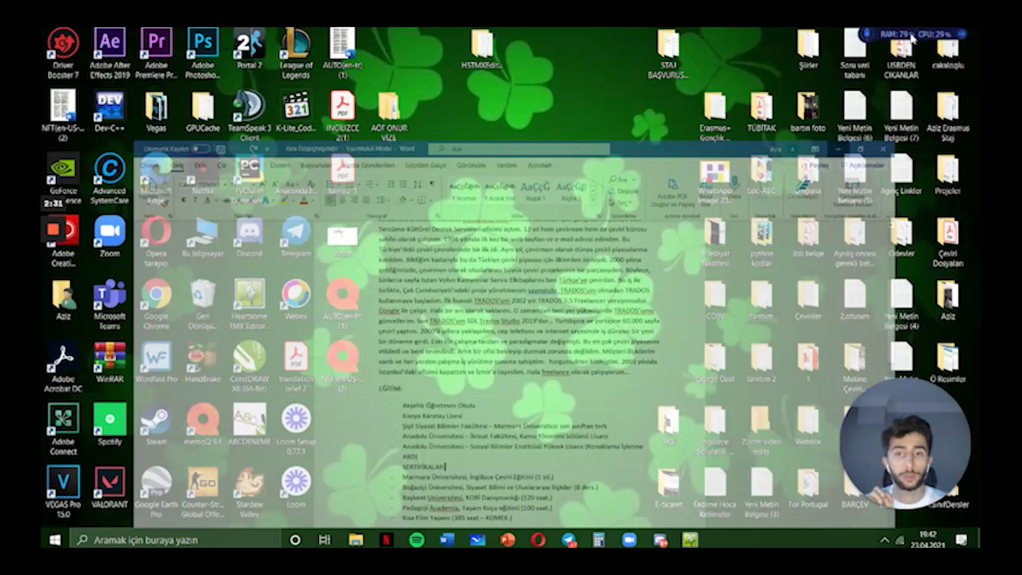
drag(343, 377, 506, 306)
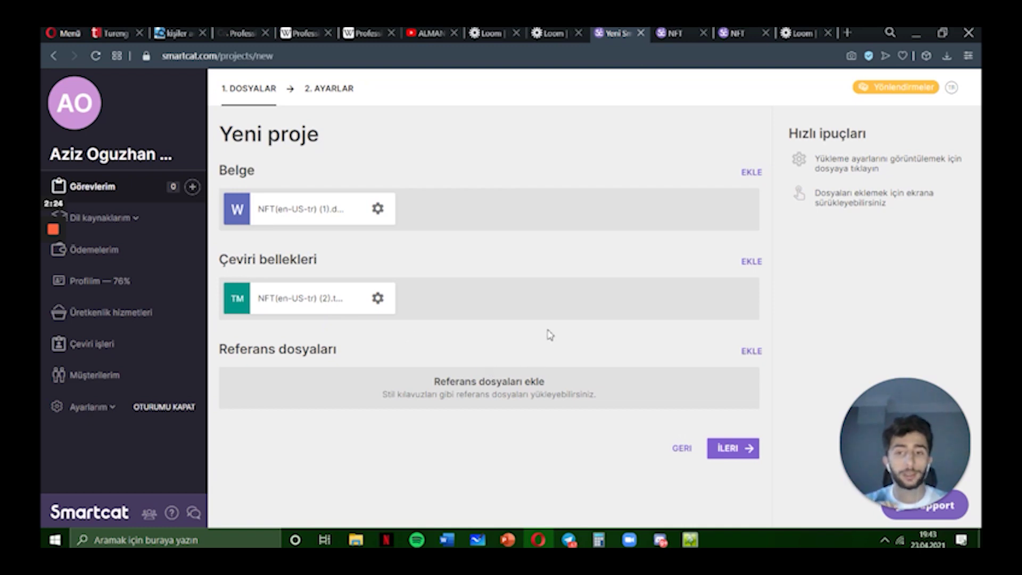
Proceed to the project settings and set the target language (Hedef dil) to Türkçe
click(733, 448)
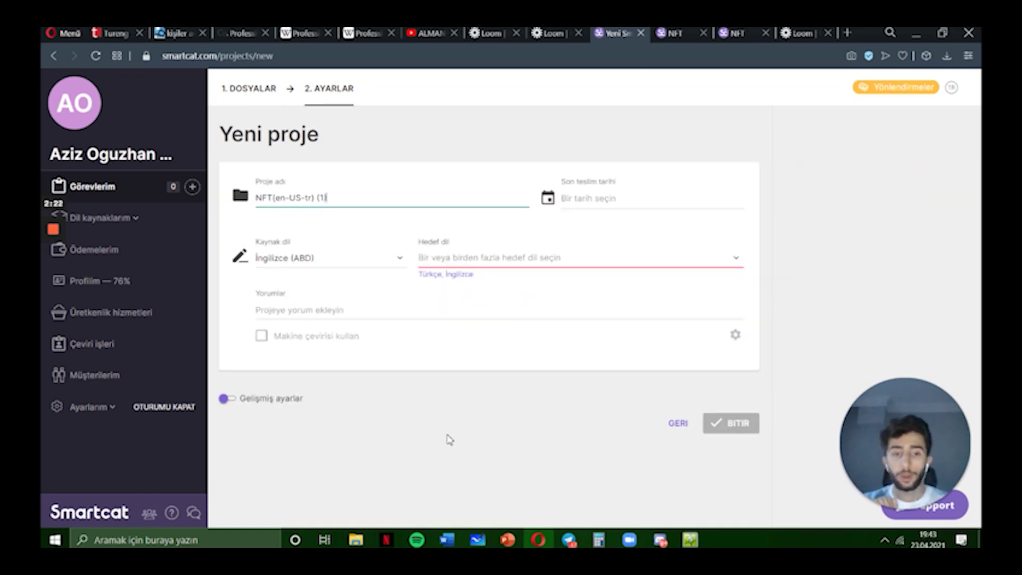
click(455, 255)
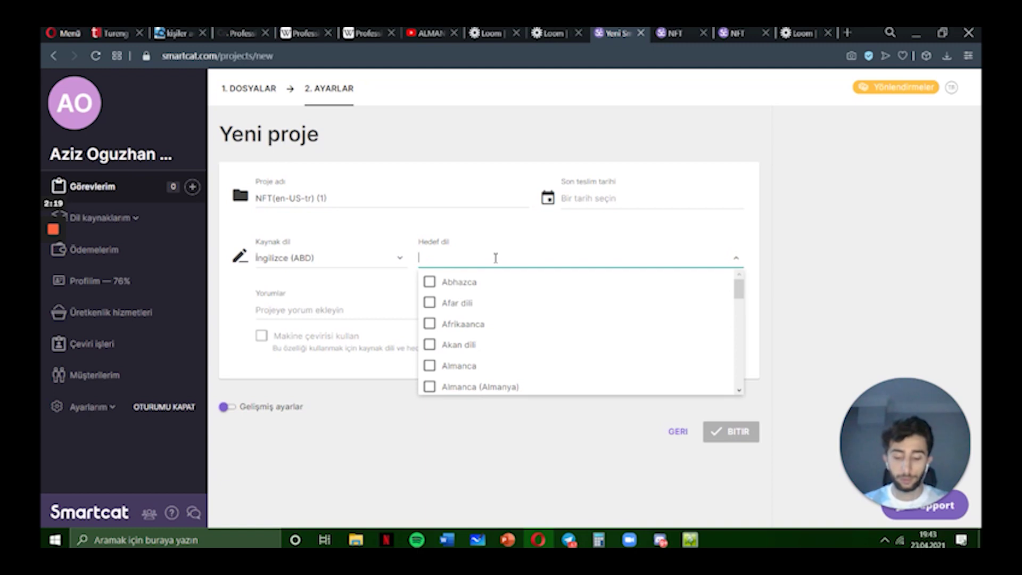
text(i)
key(BackSpace)
text(T)
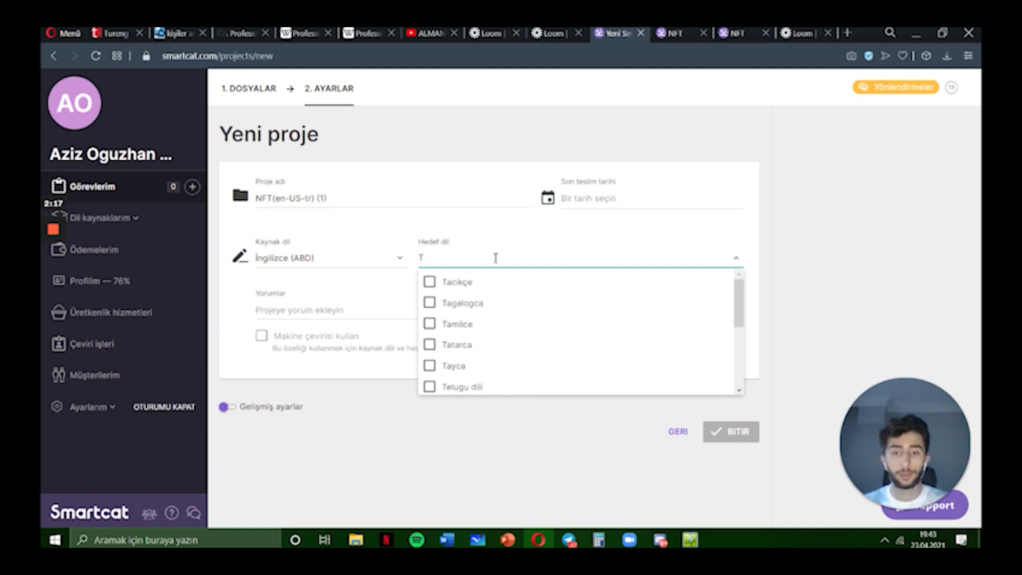
text(ürk)
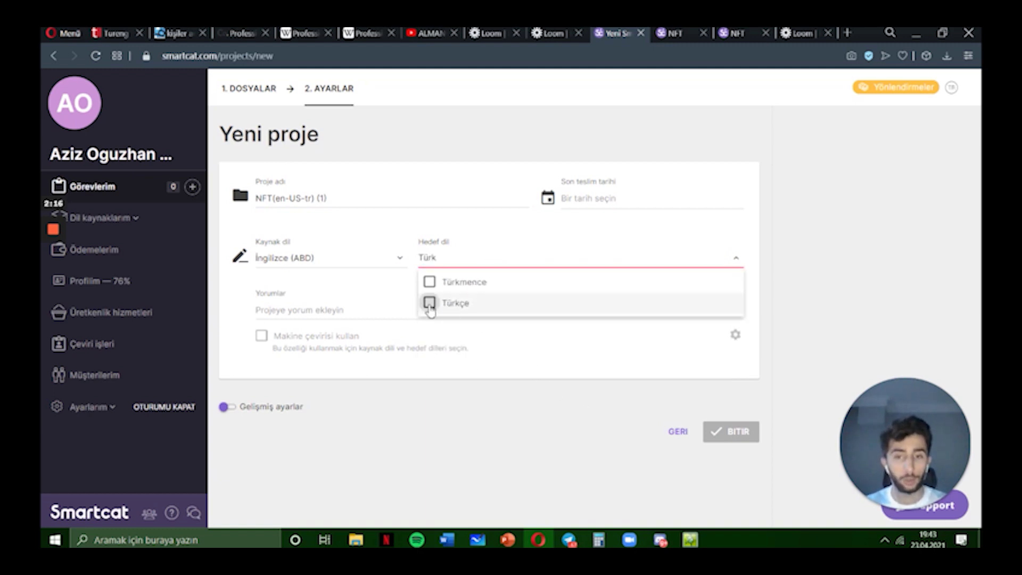
click(429, 303)
click(475, 431)
Name the project "NFT(en-US-tr) (1)23" and finish creating it
click(413, 197)
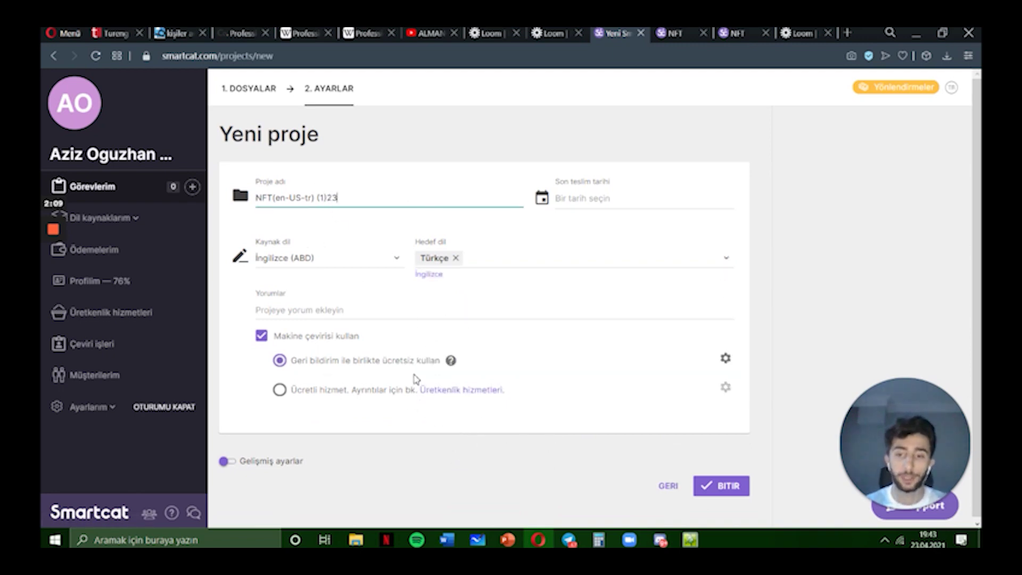
click(723, 484)
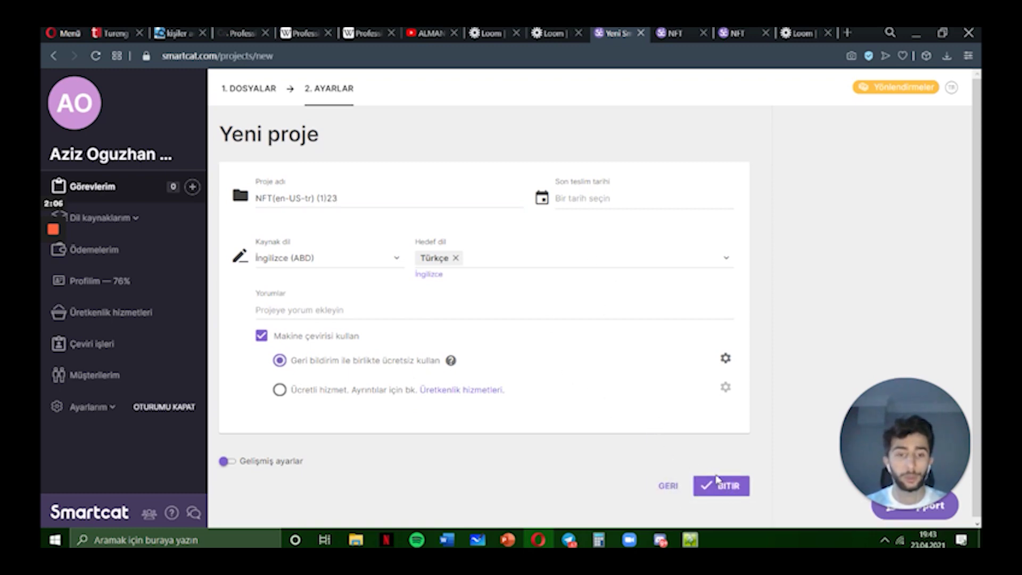
click(718, 482)
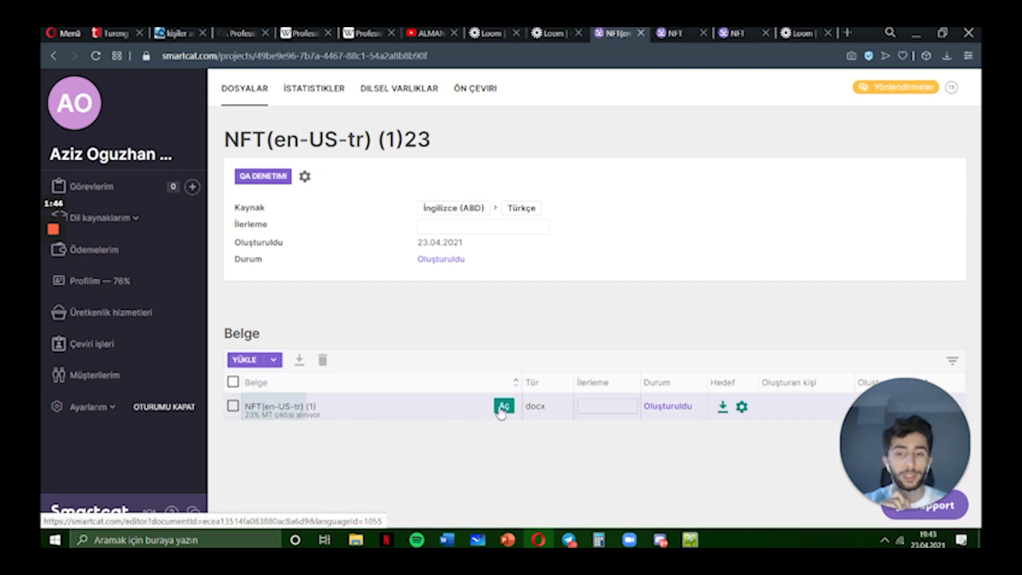
Open the project's document in the editor and check the CAT suggestions for segments 2, 10 and 11
click(504, 407)
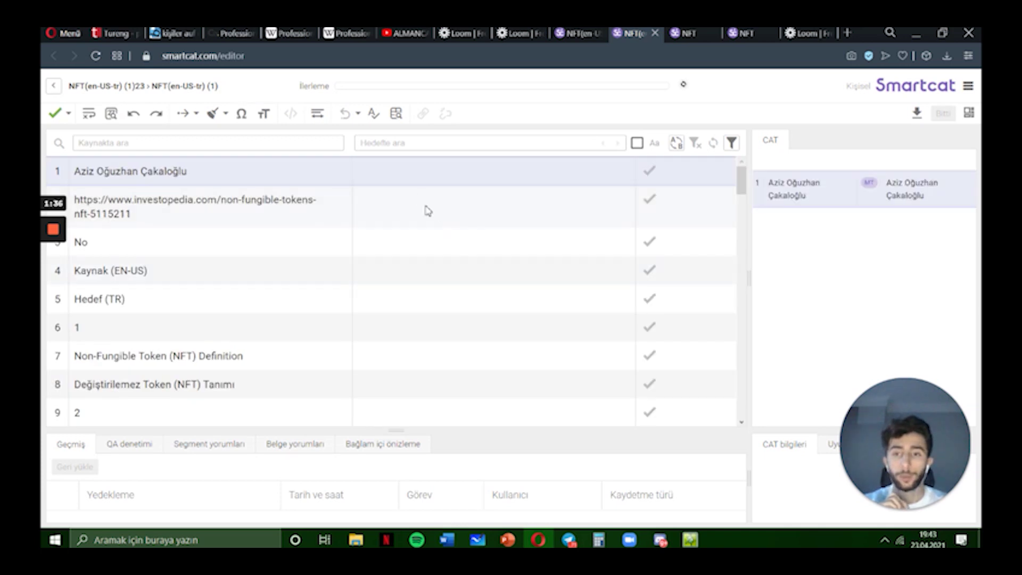
click(340, 198)
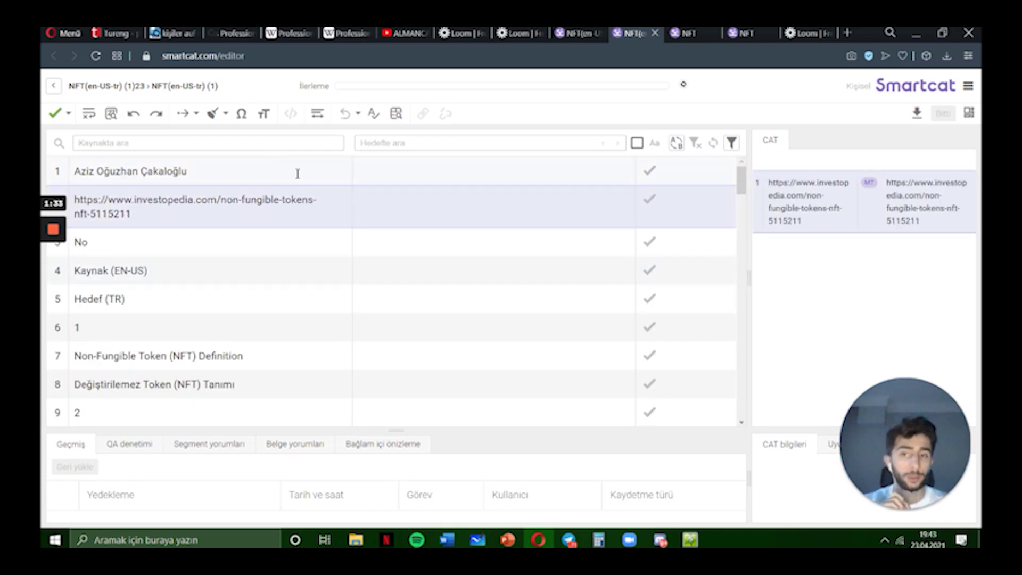
scroll(499, 271, down, 5)
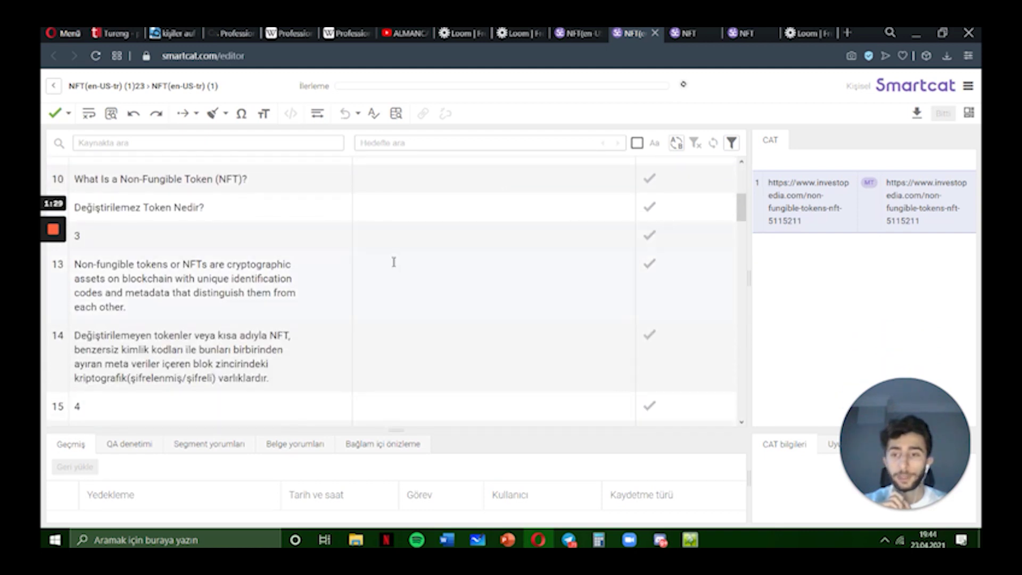
click(418, 213)
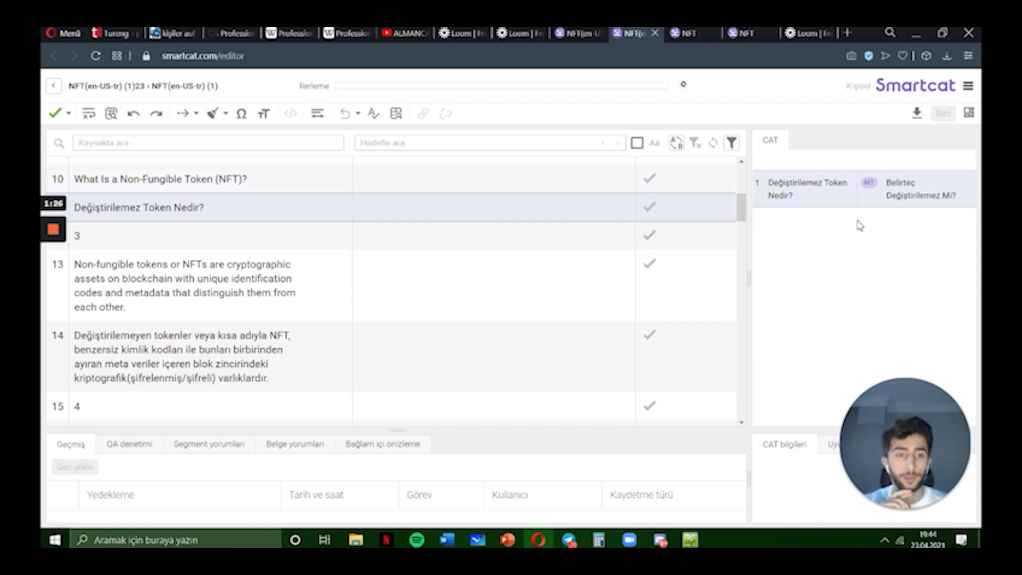
click(414, 186)
click(416, 204)
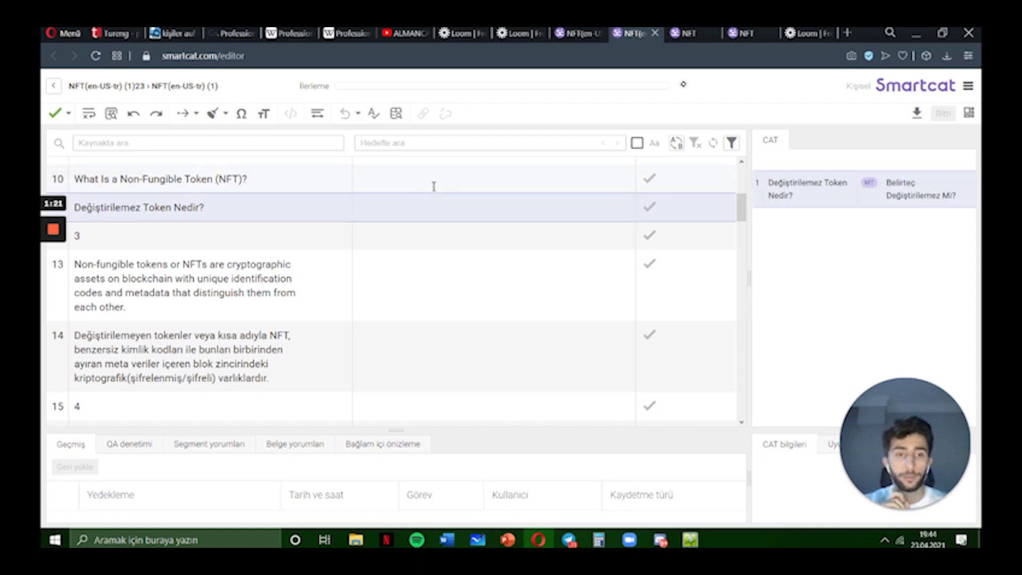
click(434, 187)
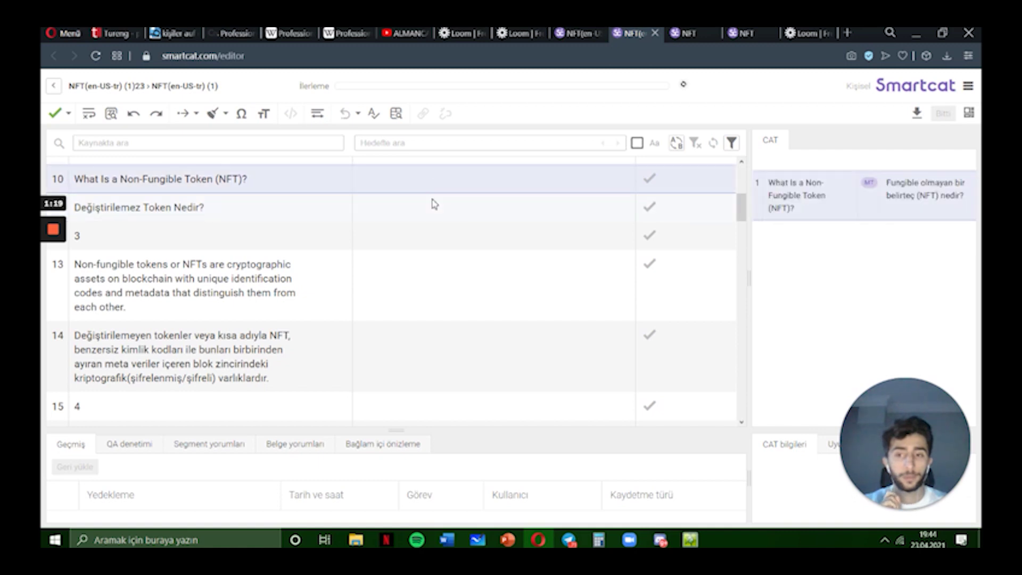
Fill the target of segment 10 with "Değiştirilemez Token Nedir?" and the target of segment 12 with "3"
key(ctrl+v)
key(ctrl+Return)
click(427, 233)
text(3)
key(ctrl+Return)
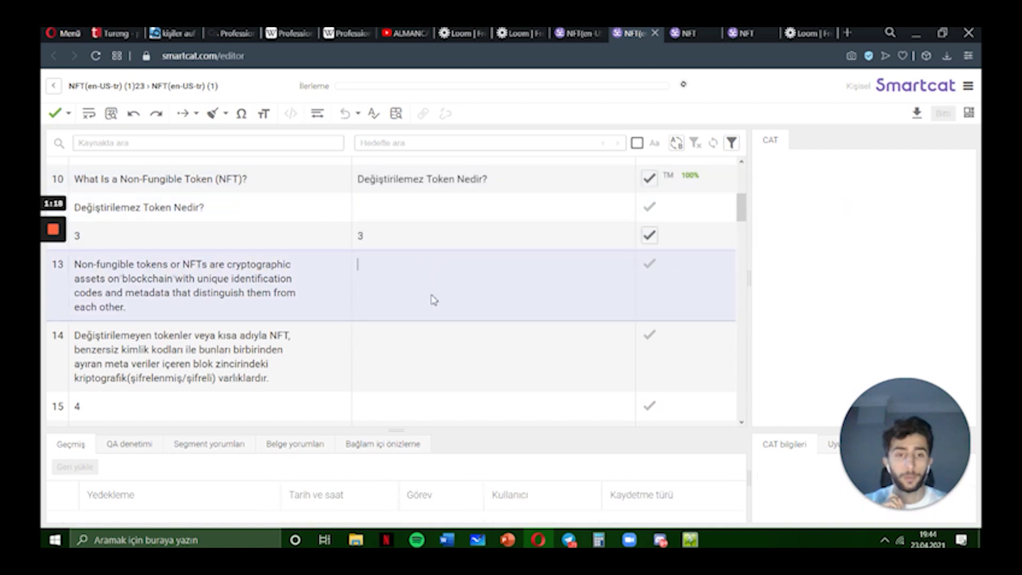
Compare the translation memory and machine translation suggestions for segments 10, 11 and 13
click(460, 178)
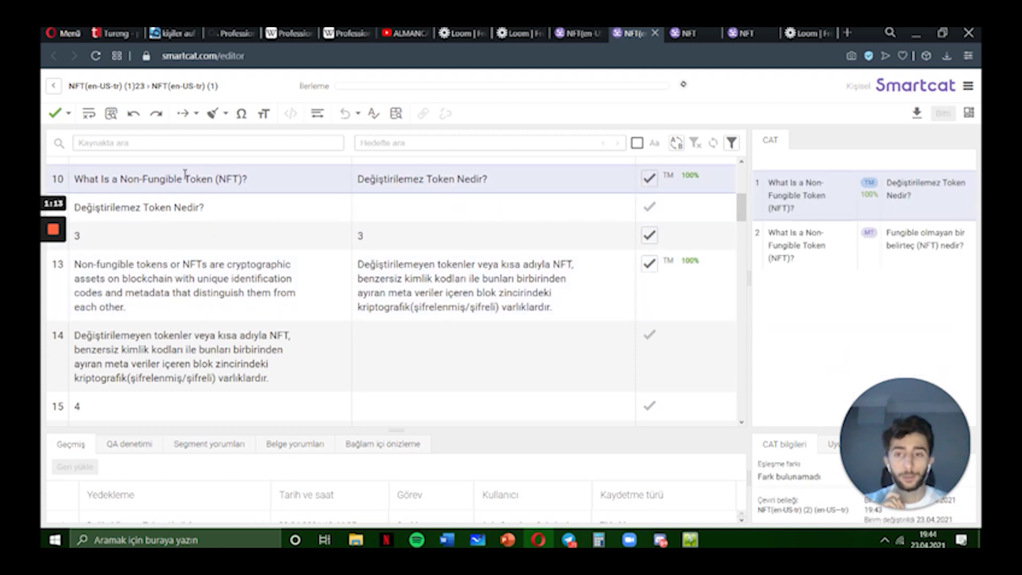
click(226, 205)
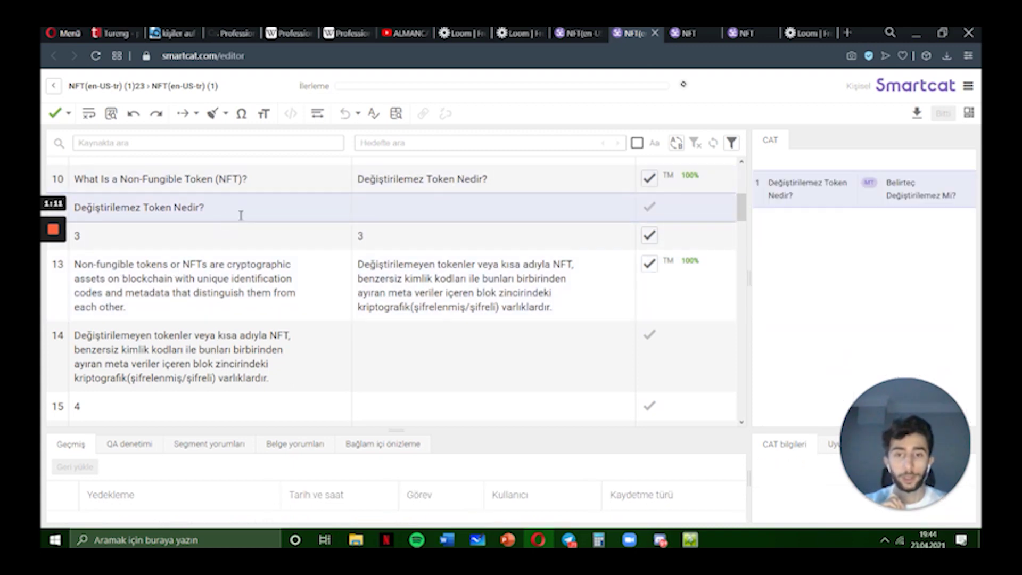
triple_click(241, 215)
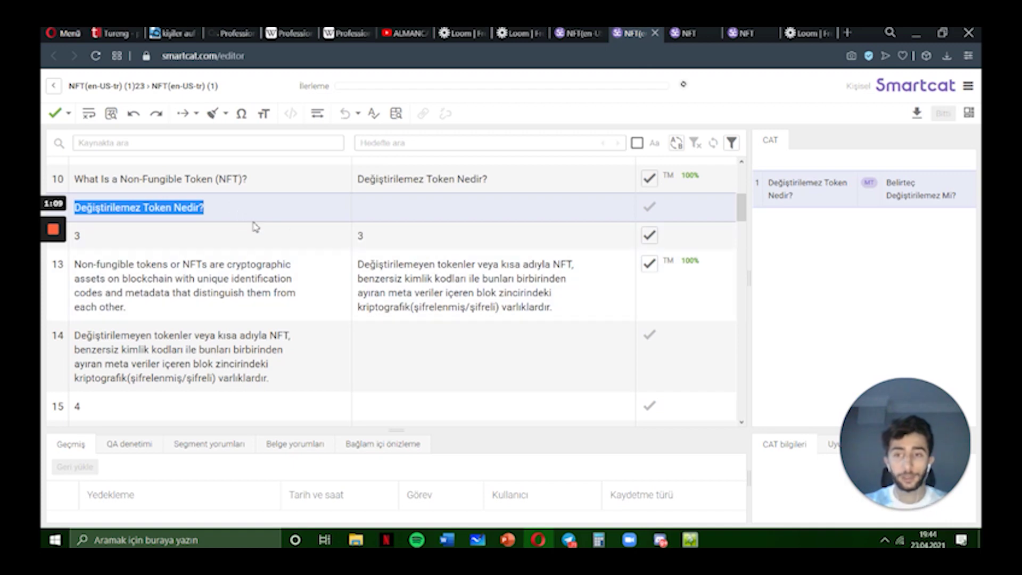
click(499, 293)
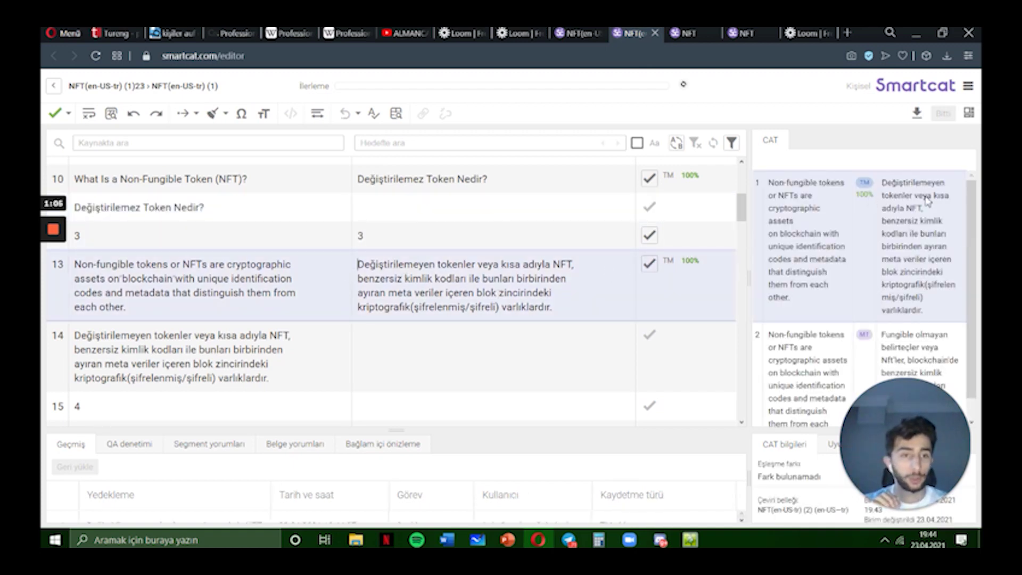
Fill the target of segment 16 with the translation memory match "Kripto para birimlerinin aksine, alım satımı yapılamaz veya değiş tokuş edilemez."
mouse_move(866, 186)
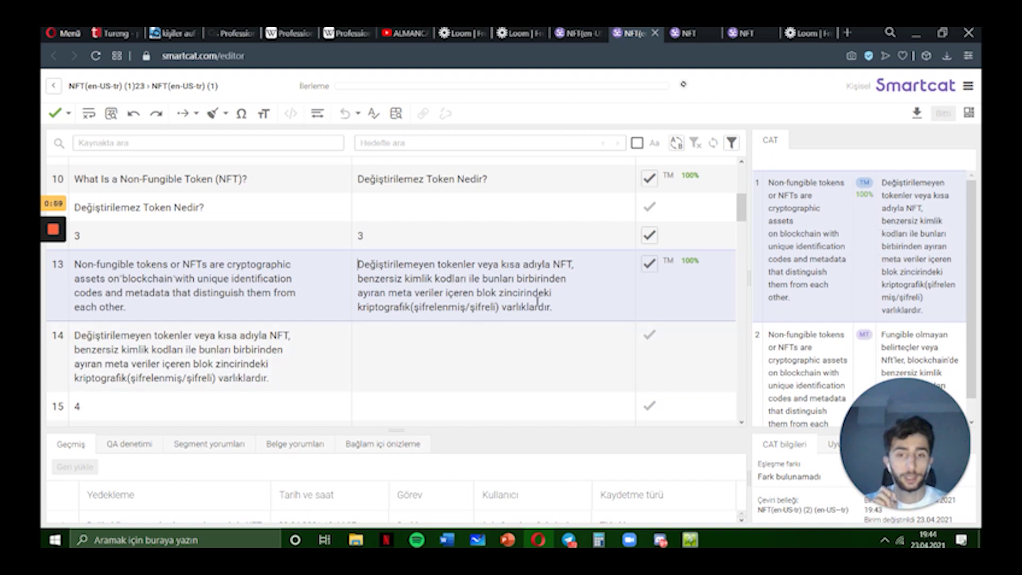
scroll(493, 313, down, 1)
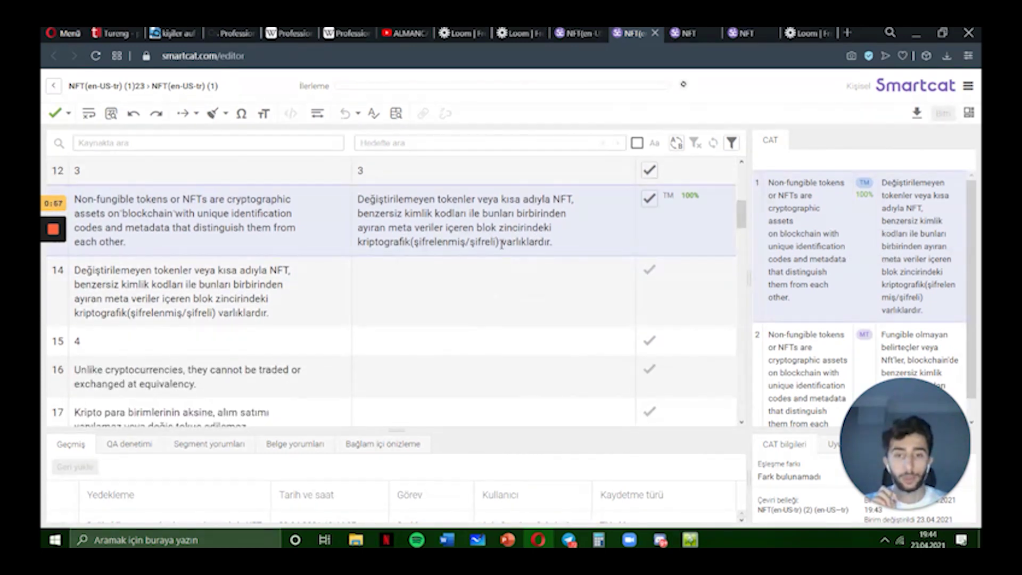
drag(501, 245, 418, 247)
click(428, 246)
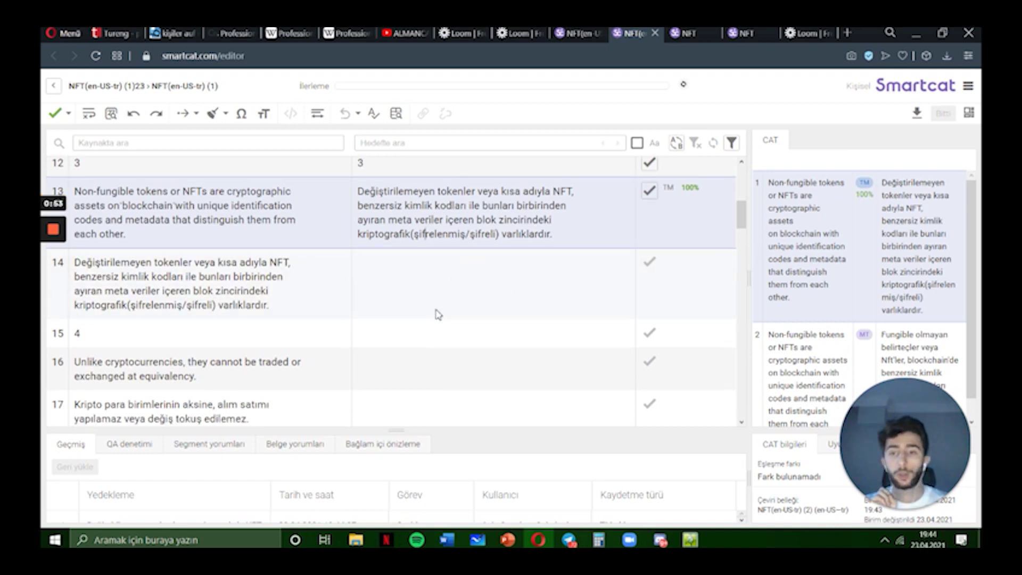
scroll(460, 272, down, 1)
click(479, 253)
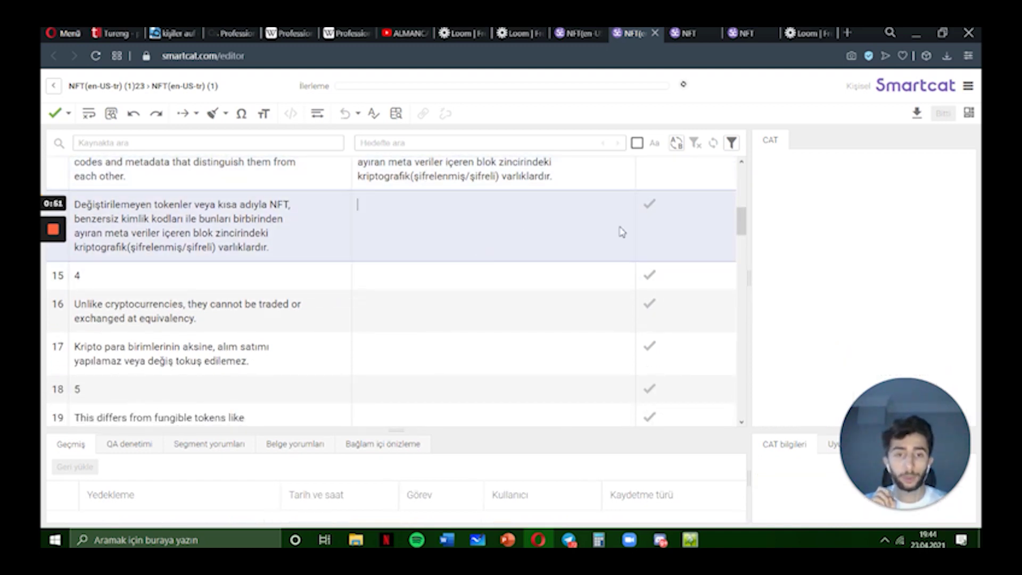
click(390, 306)
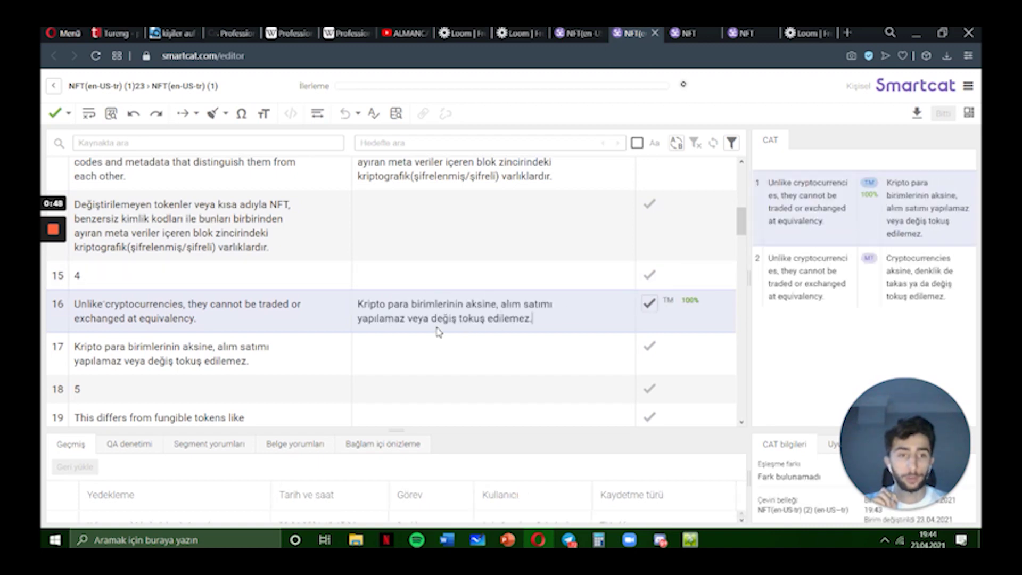
Compare the CAT suggestions for the Turkish source text in segment 14 with those for the English source text in segment 16
click(268, 237)
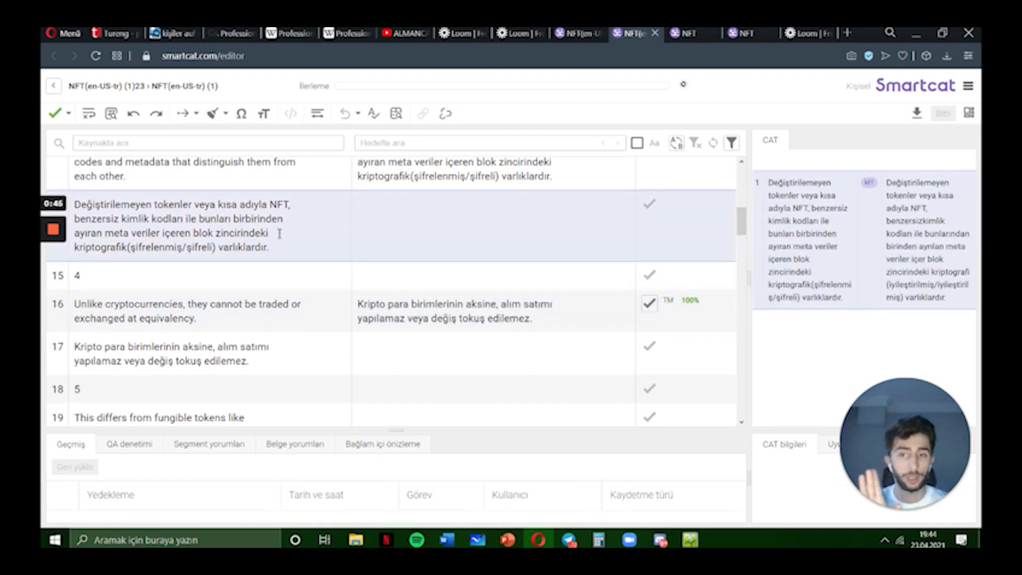
drag(276, 248, 261, 232)
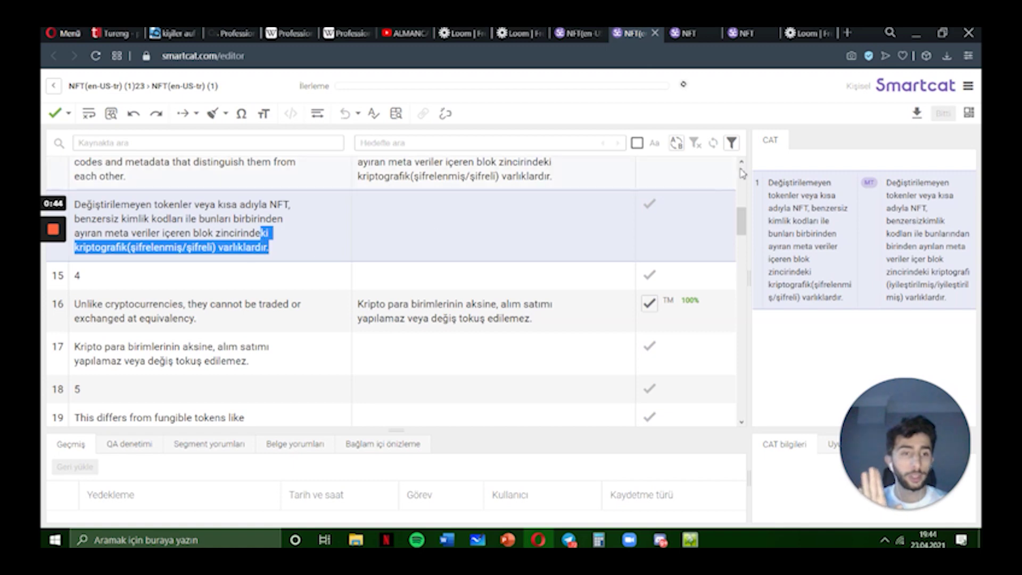
click(459, 299)
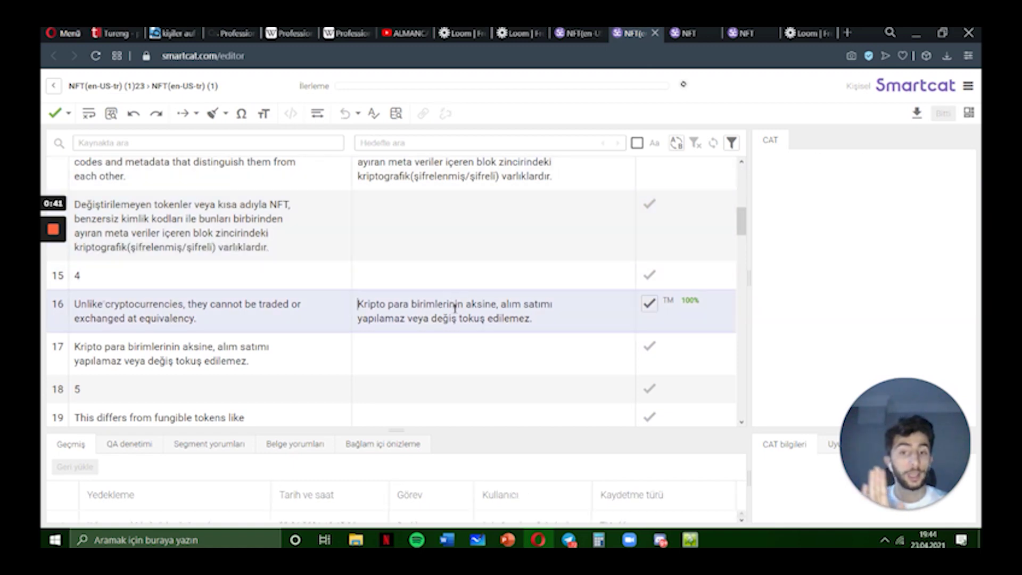
click(648, 306)
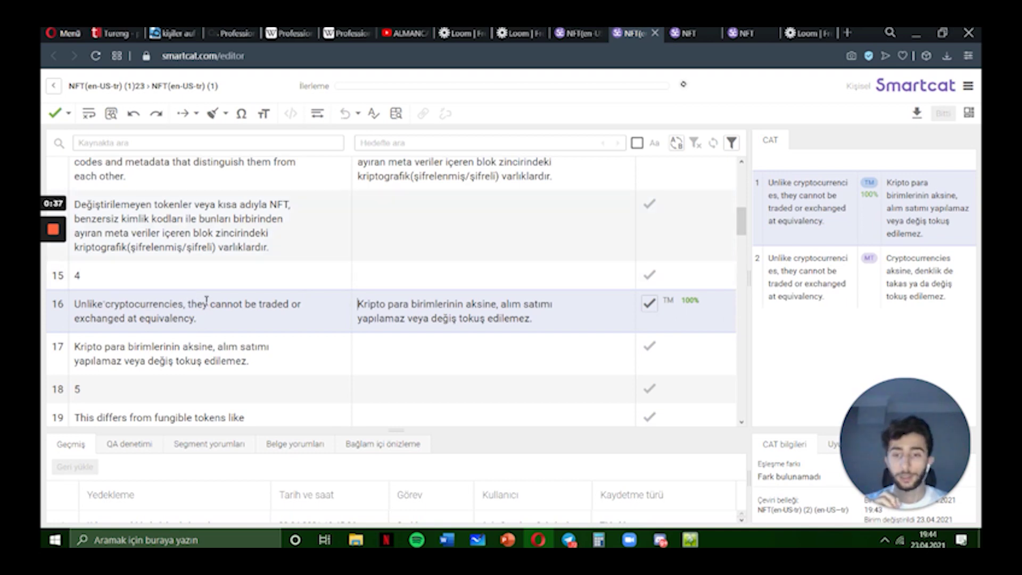